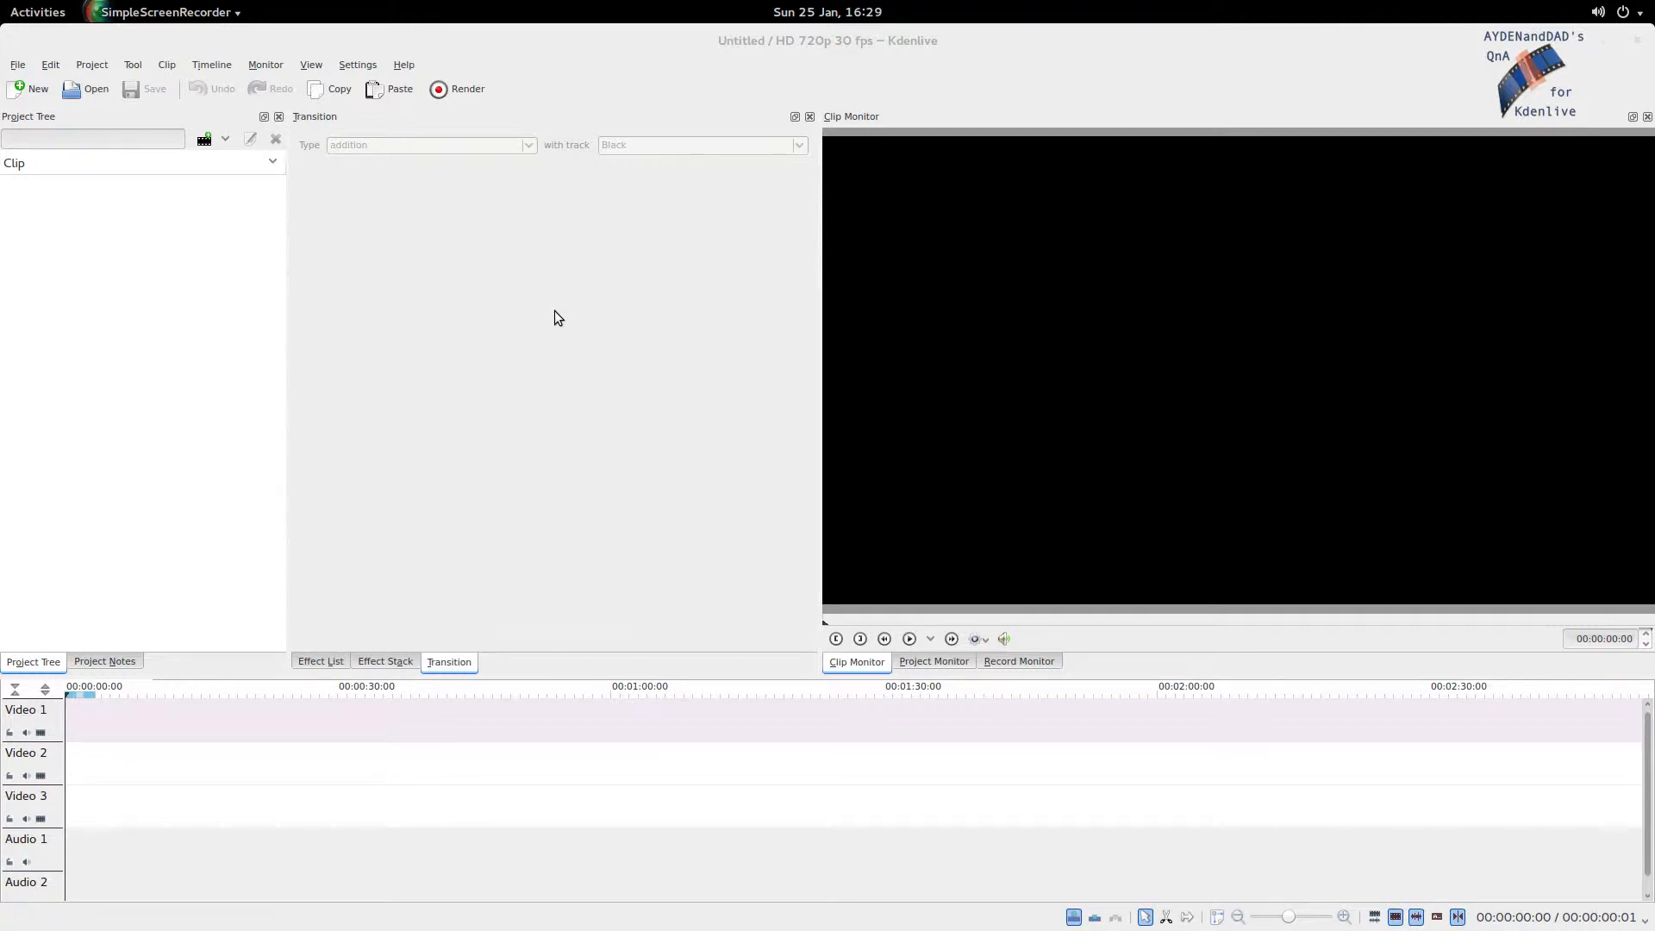
Open the recent project Demo2_FinalStand.kdenlive
click(18, 66)
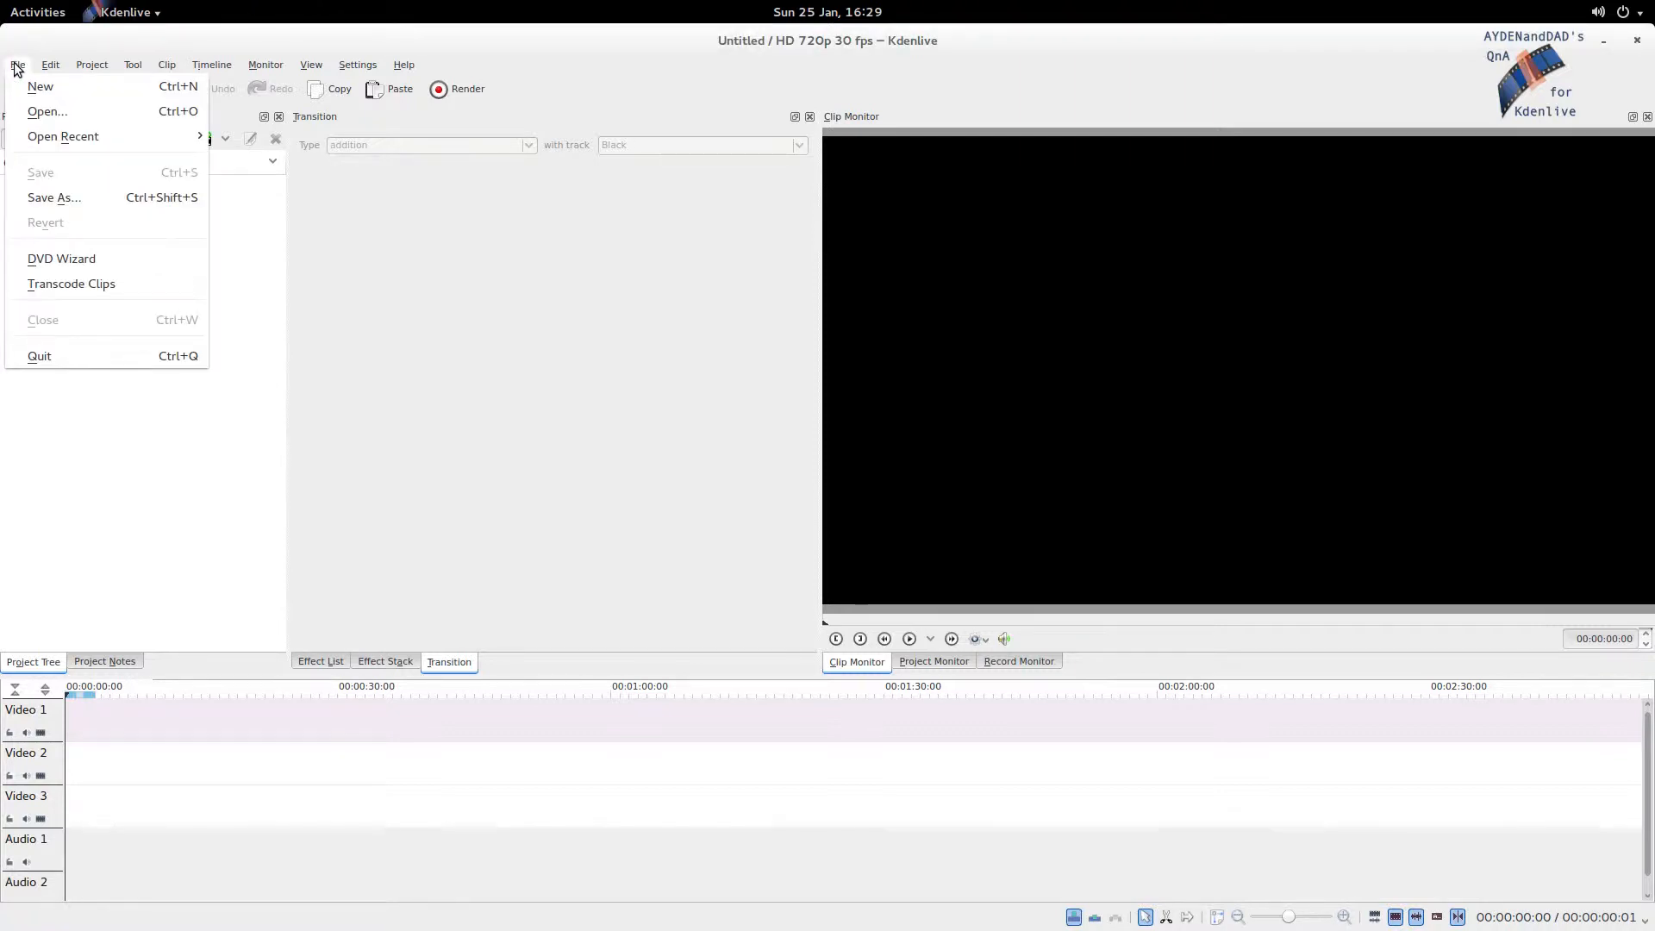
mouse_move(33, 138)
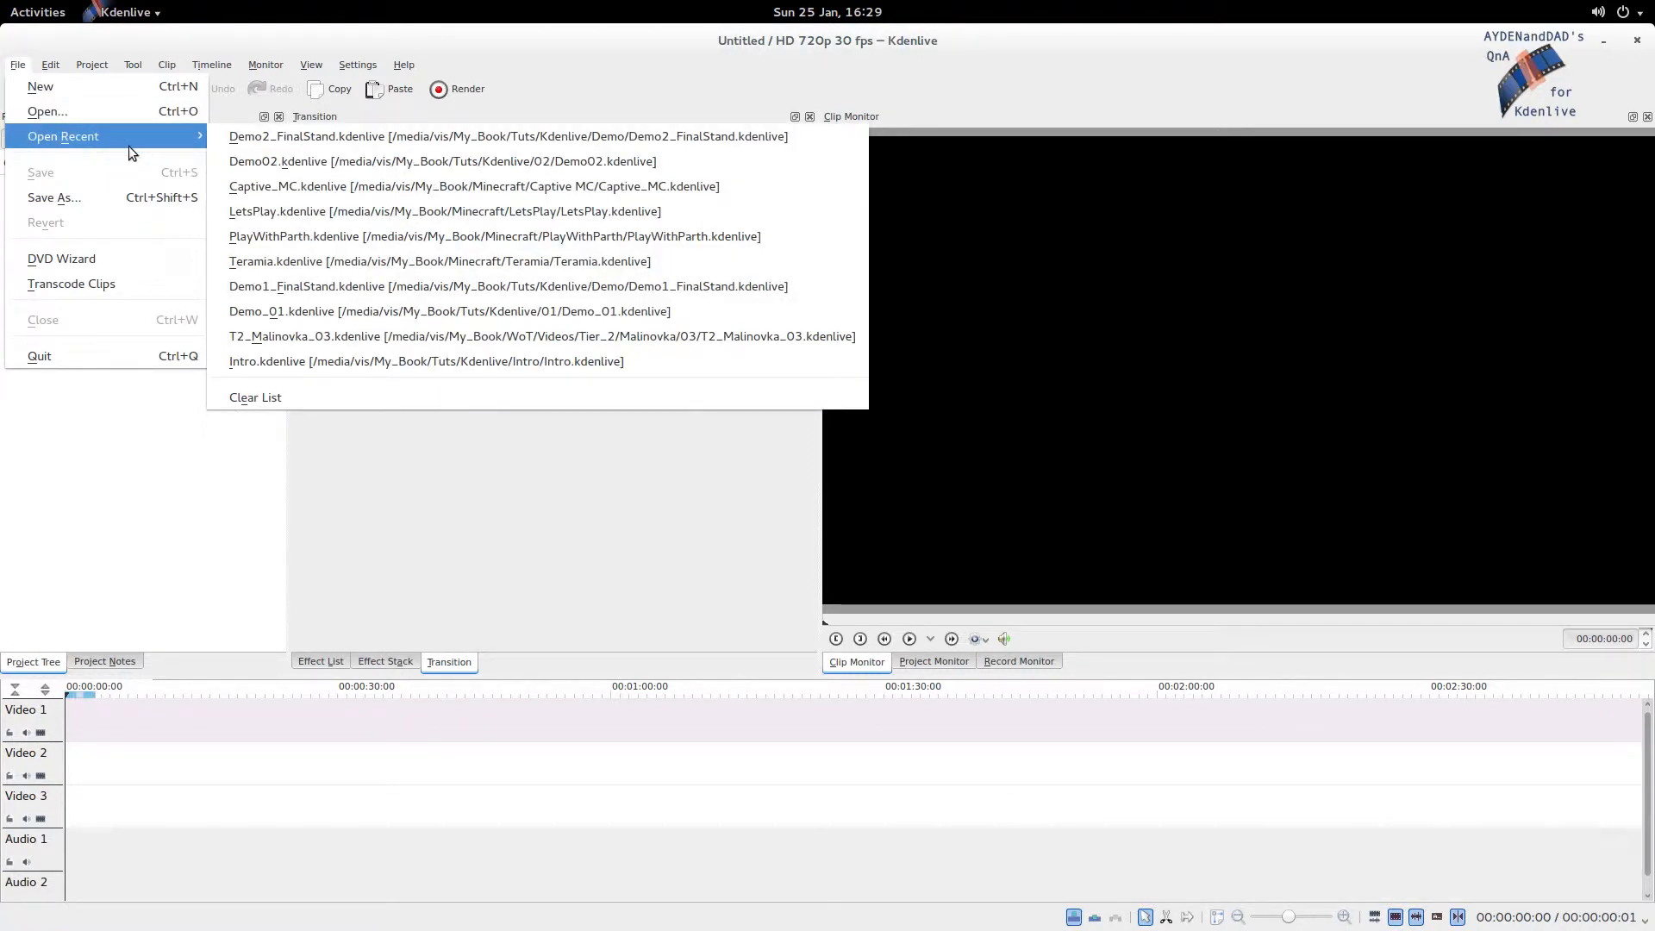
click(257, 140)
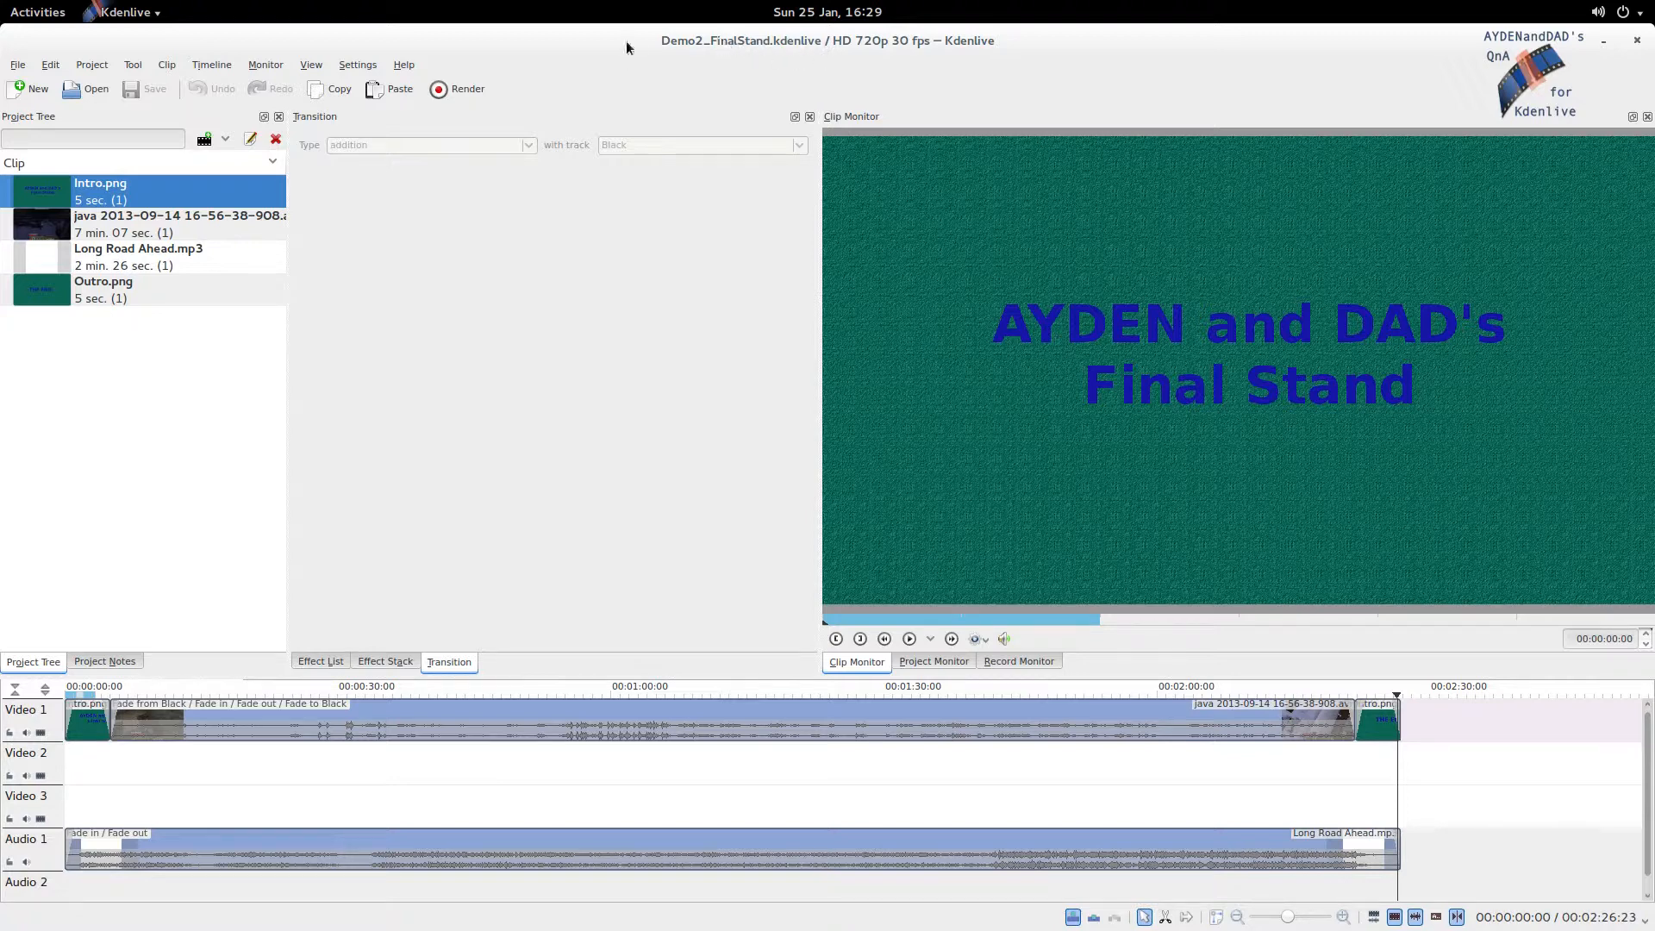
Save the project under the new name Demo3_FinalStand.kdenlive in the project folder
click(17, 65)
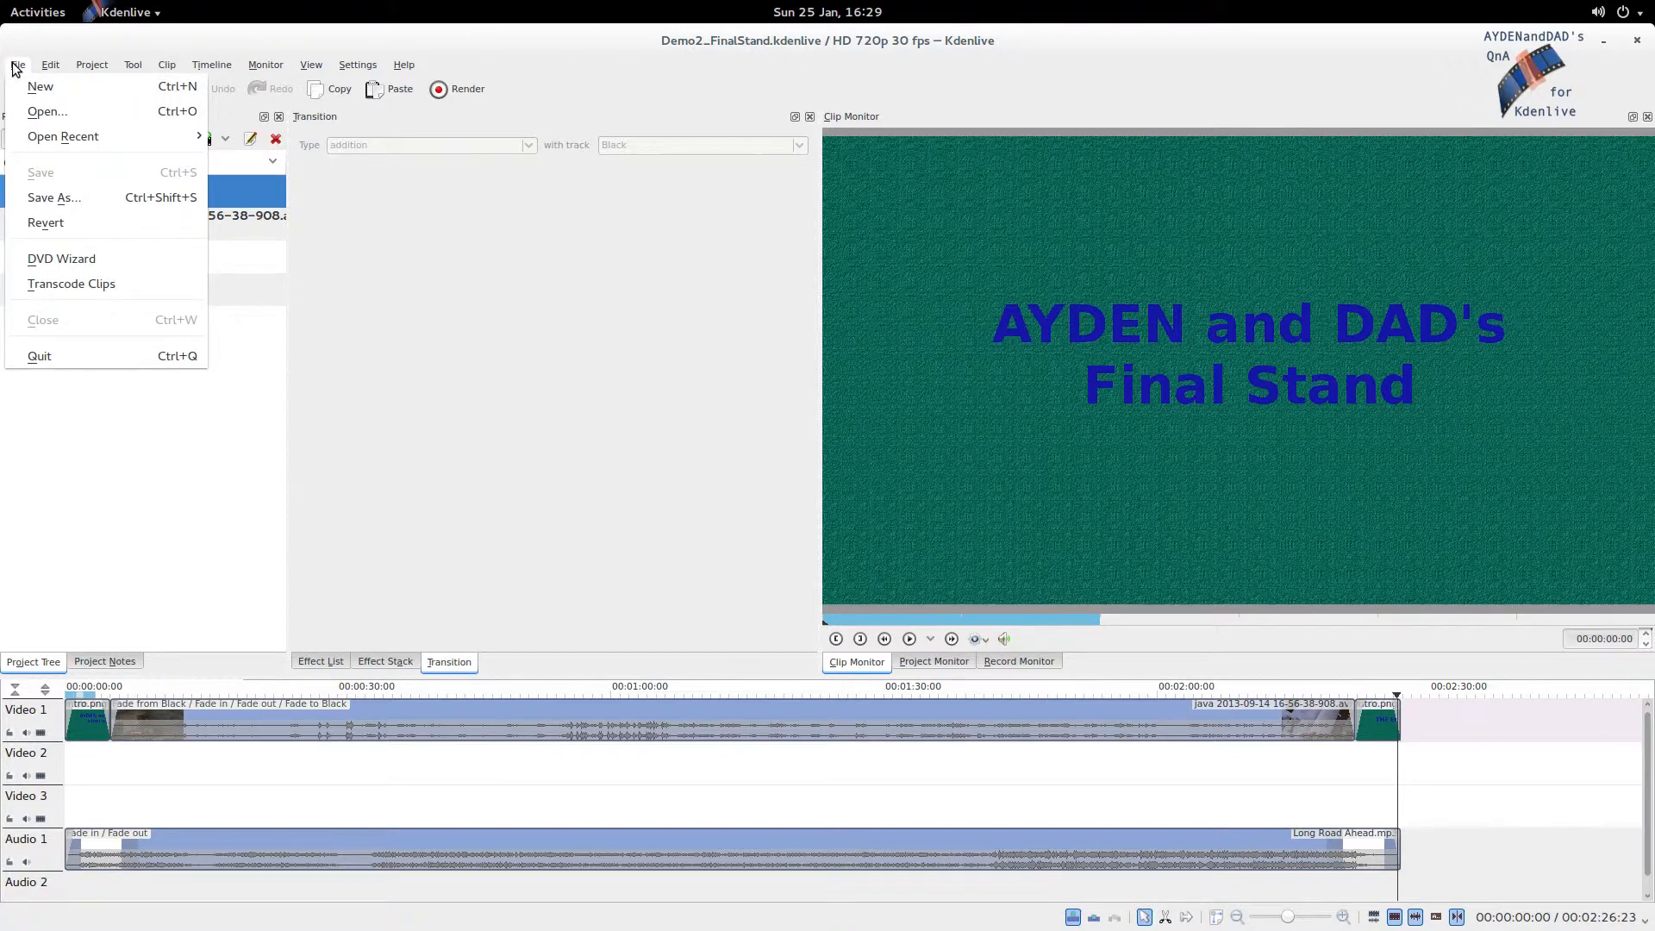
click(54, 199)
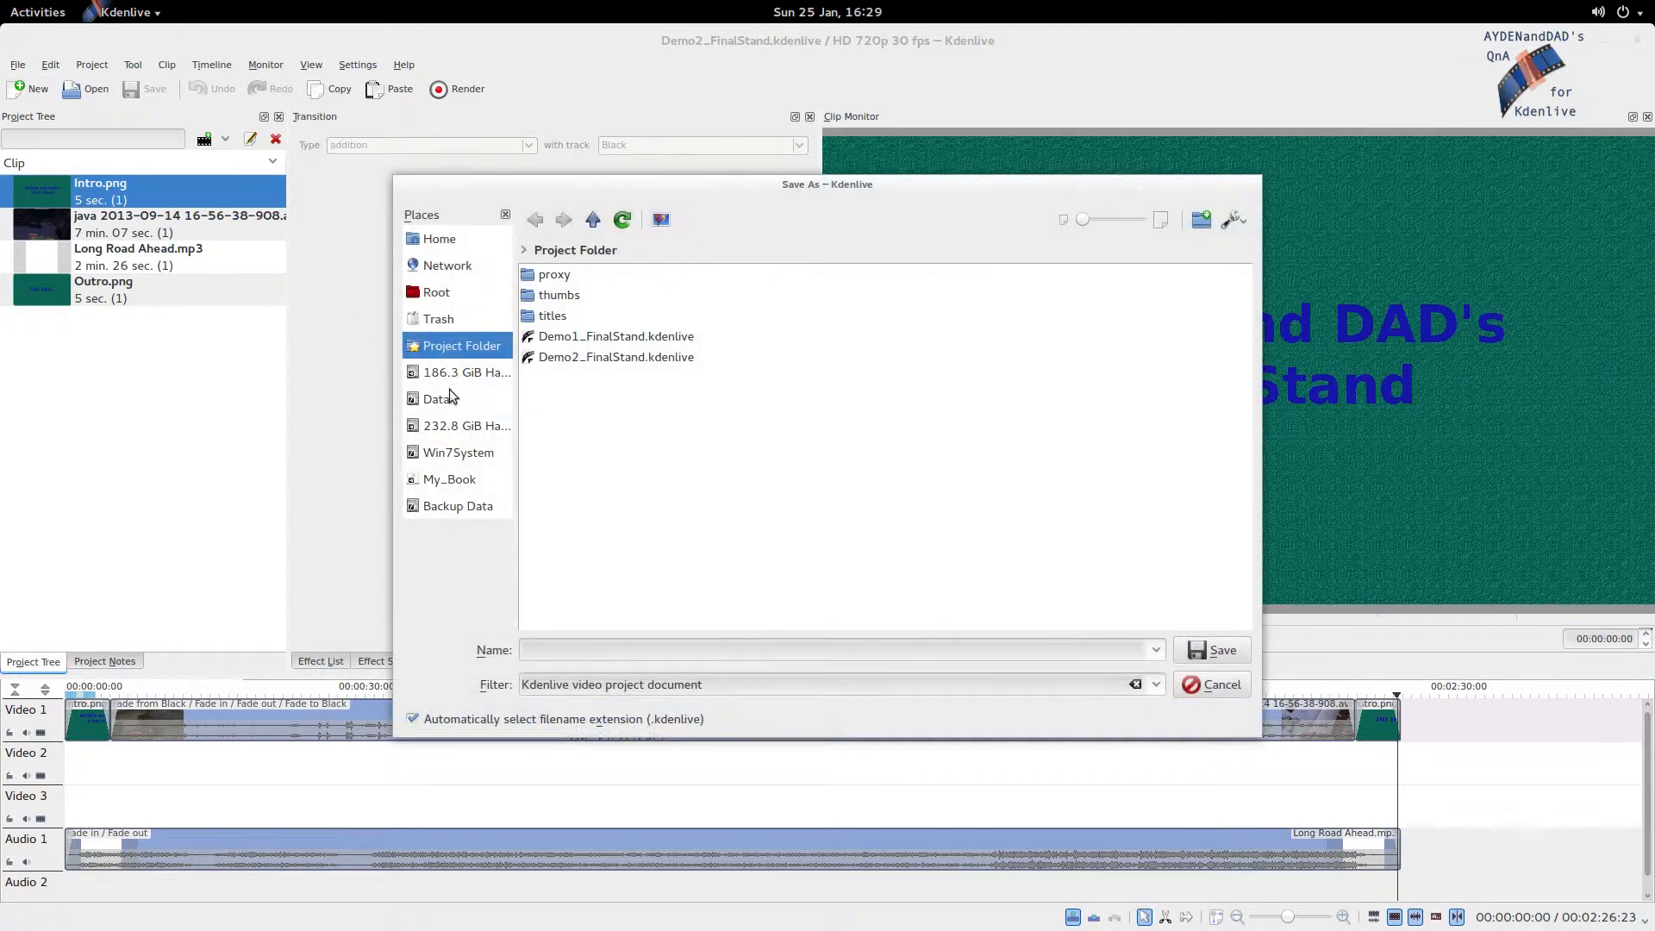
click(603, 355)
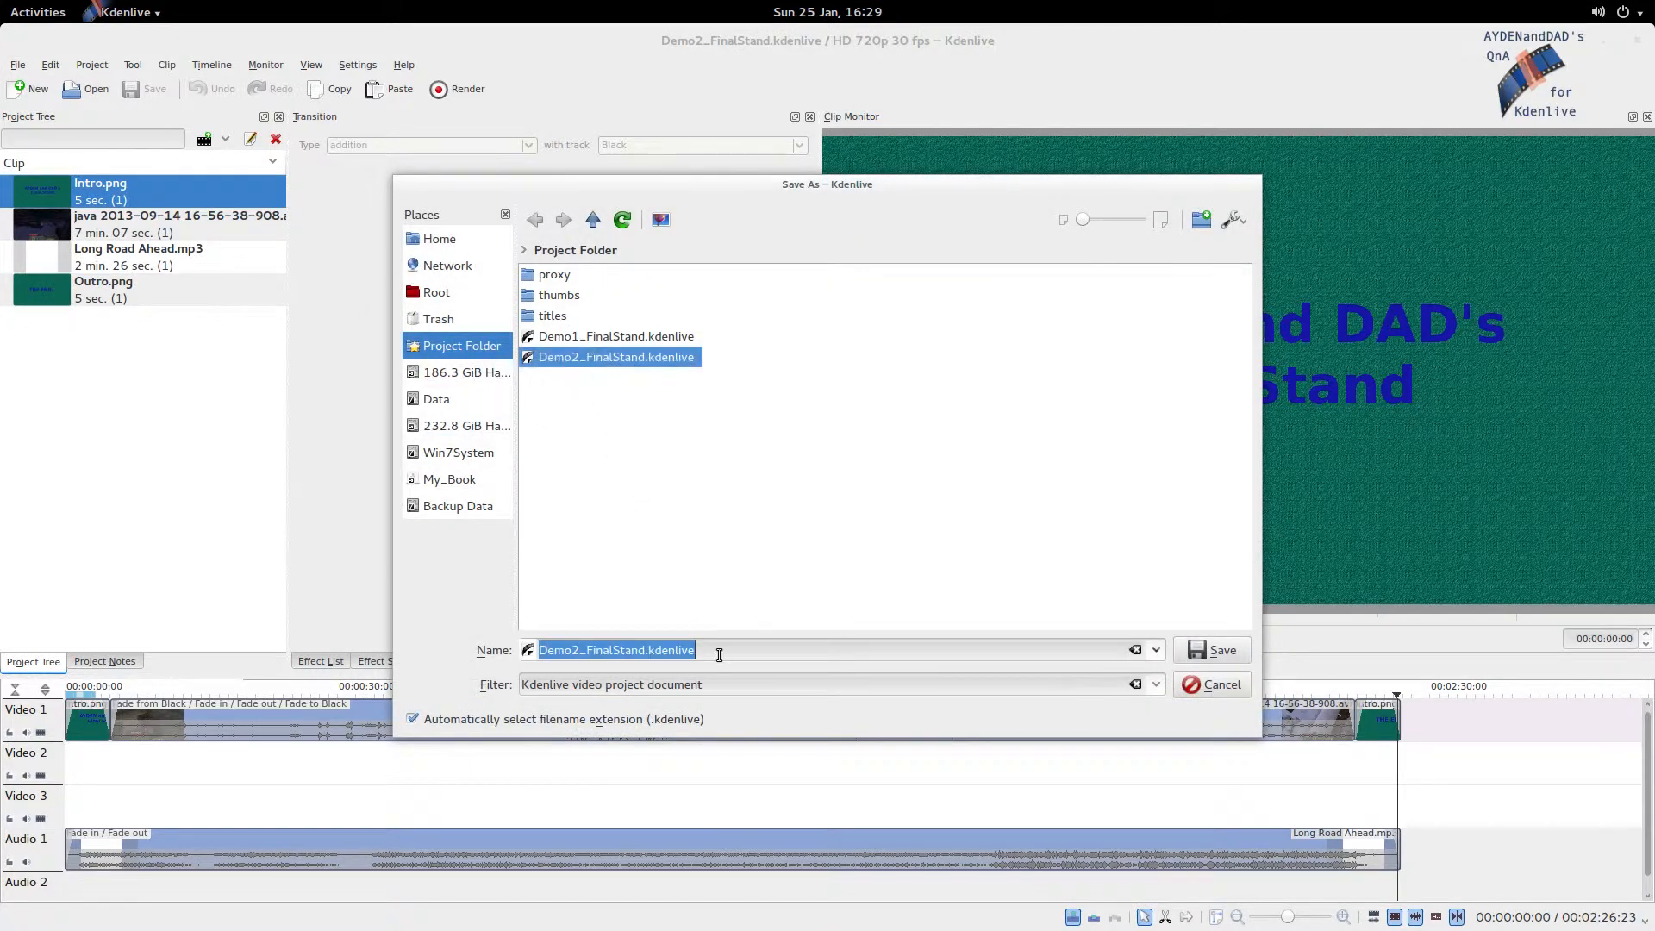
click(580, 652)
drag(580, 653, 574, 653)
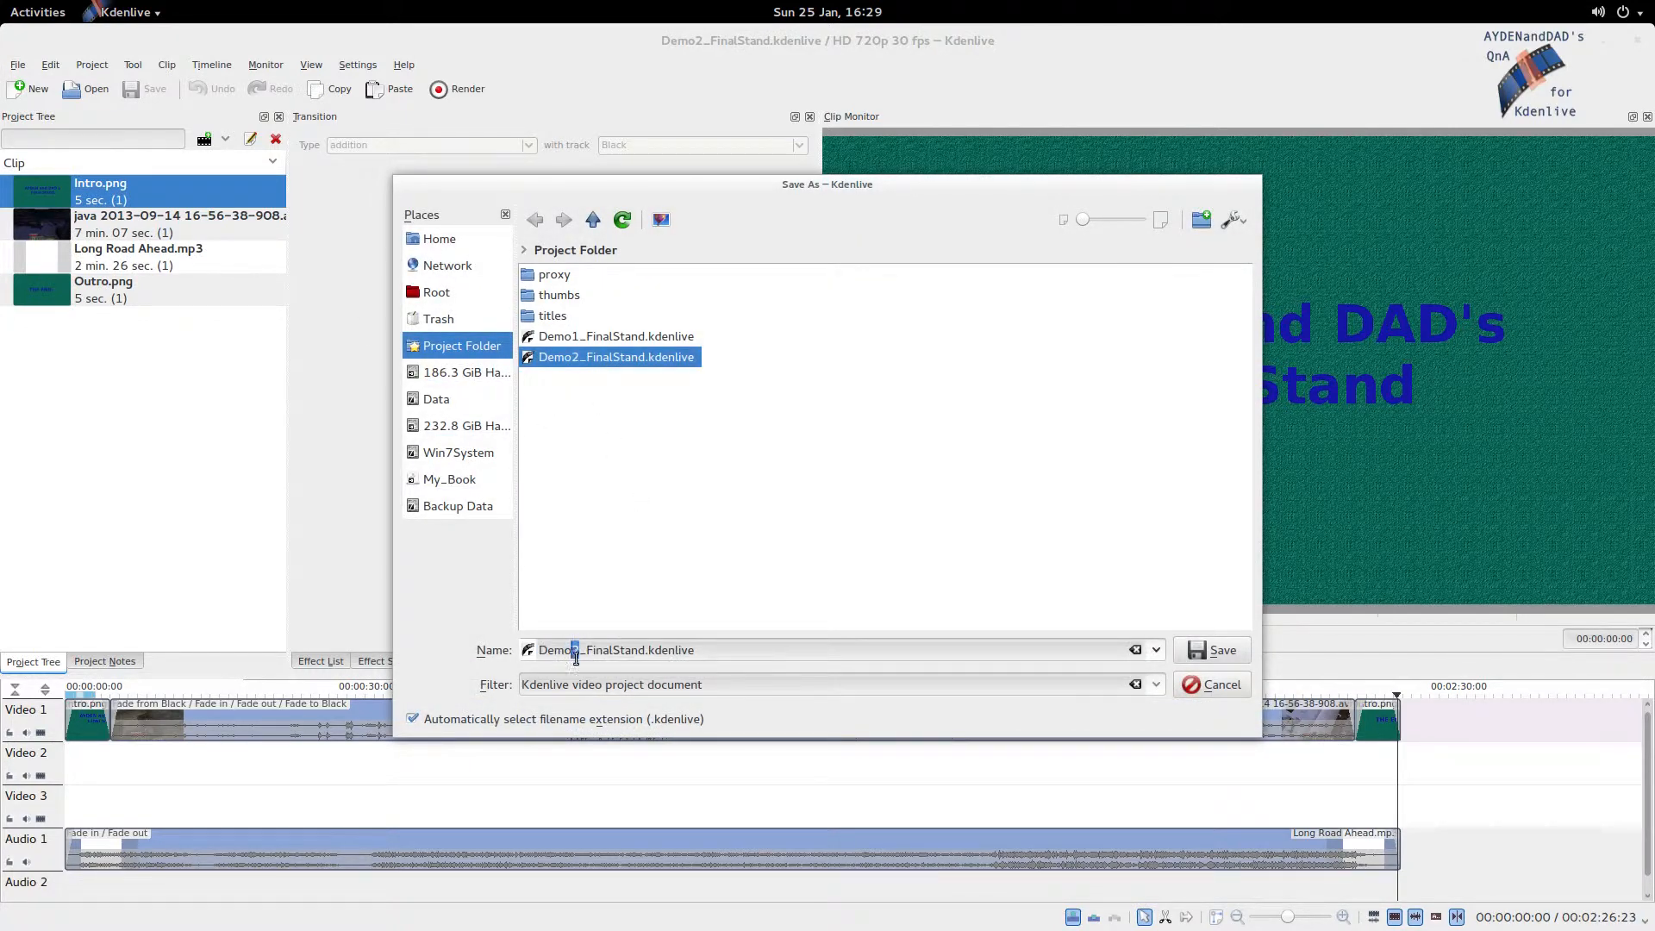
text(3)
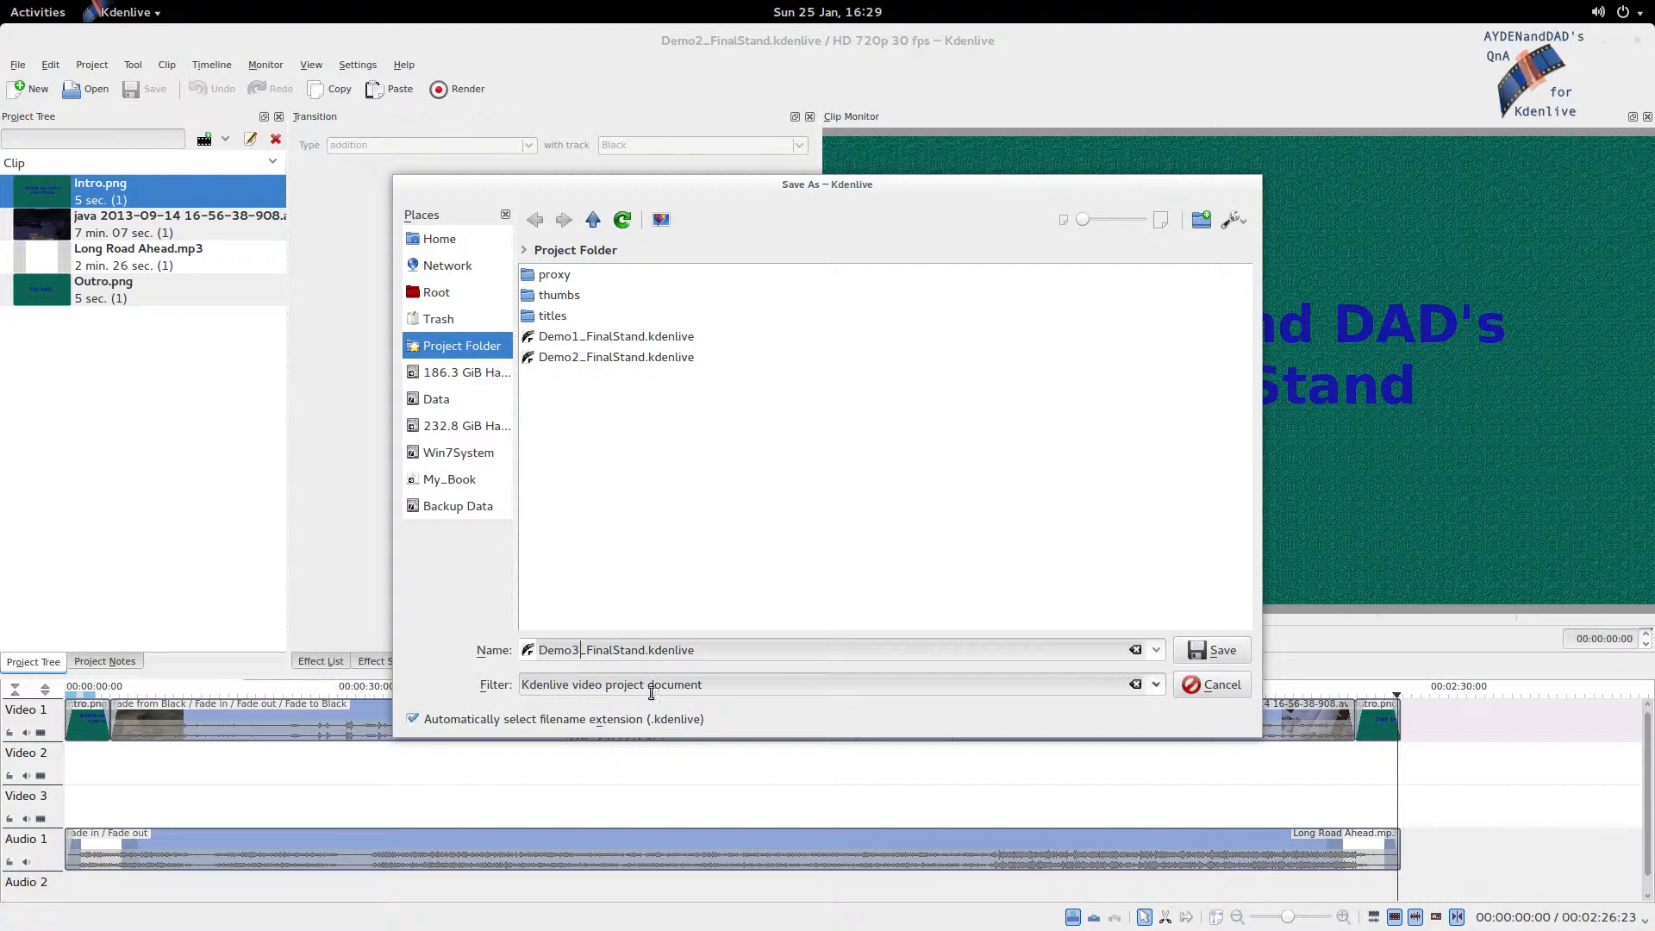
click(1233, 653)
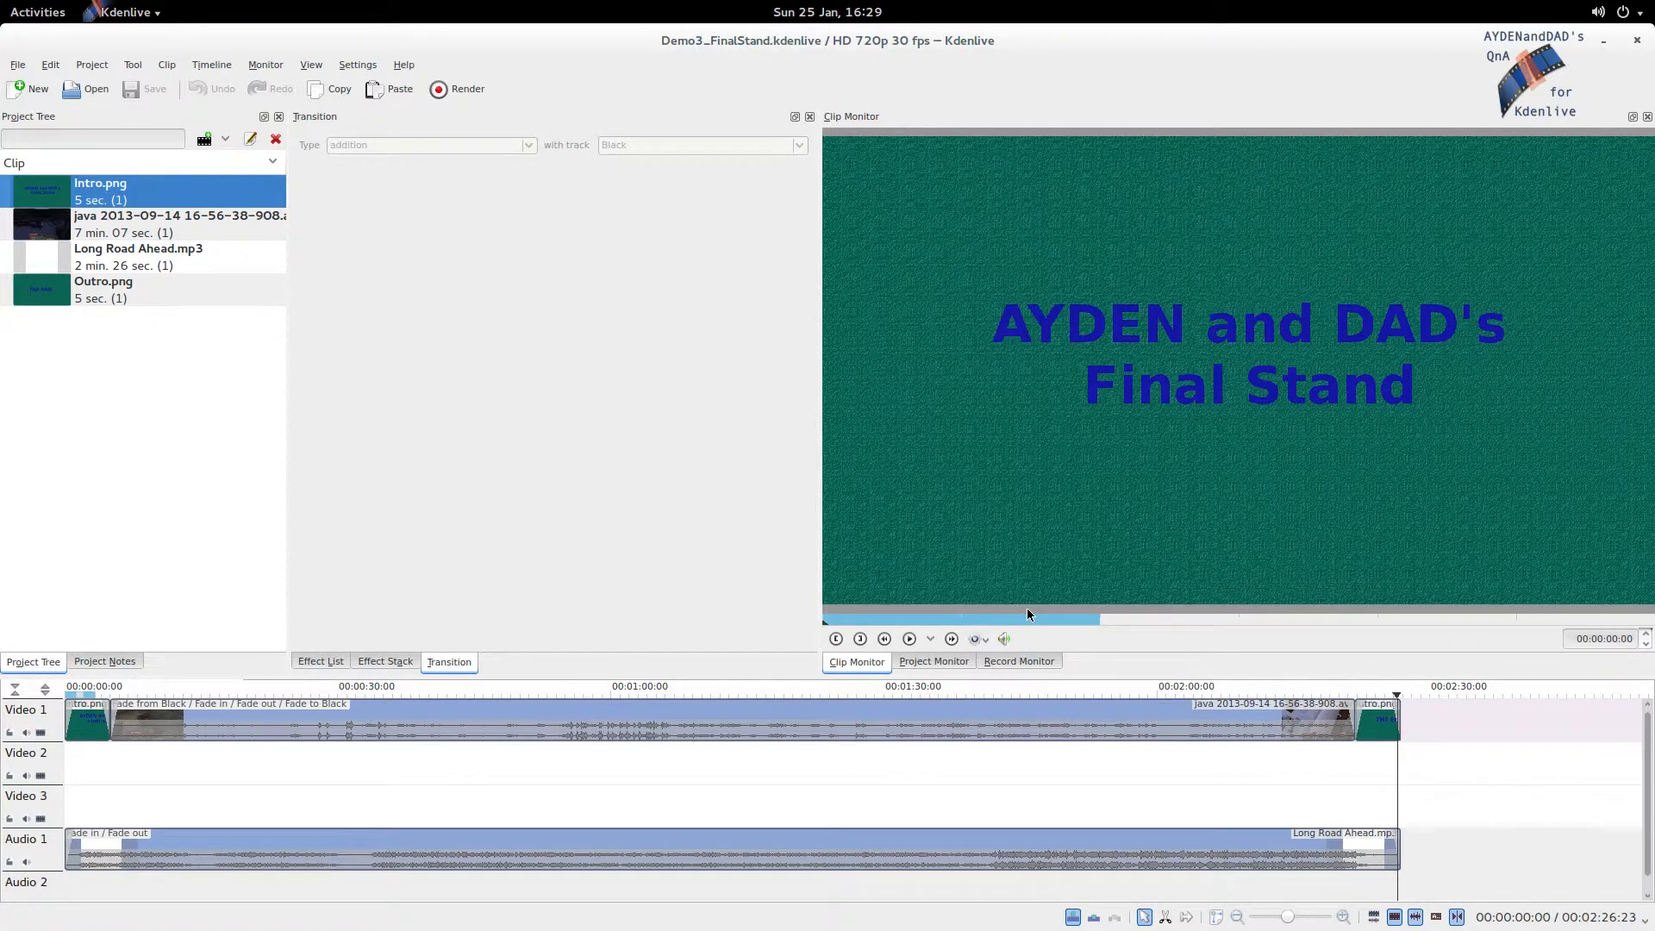
Move the java gameplay clip straight down from the Video 1 track to Video 2, keeping its start time
click(1148, 721)
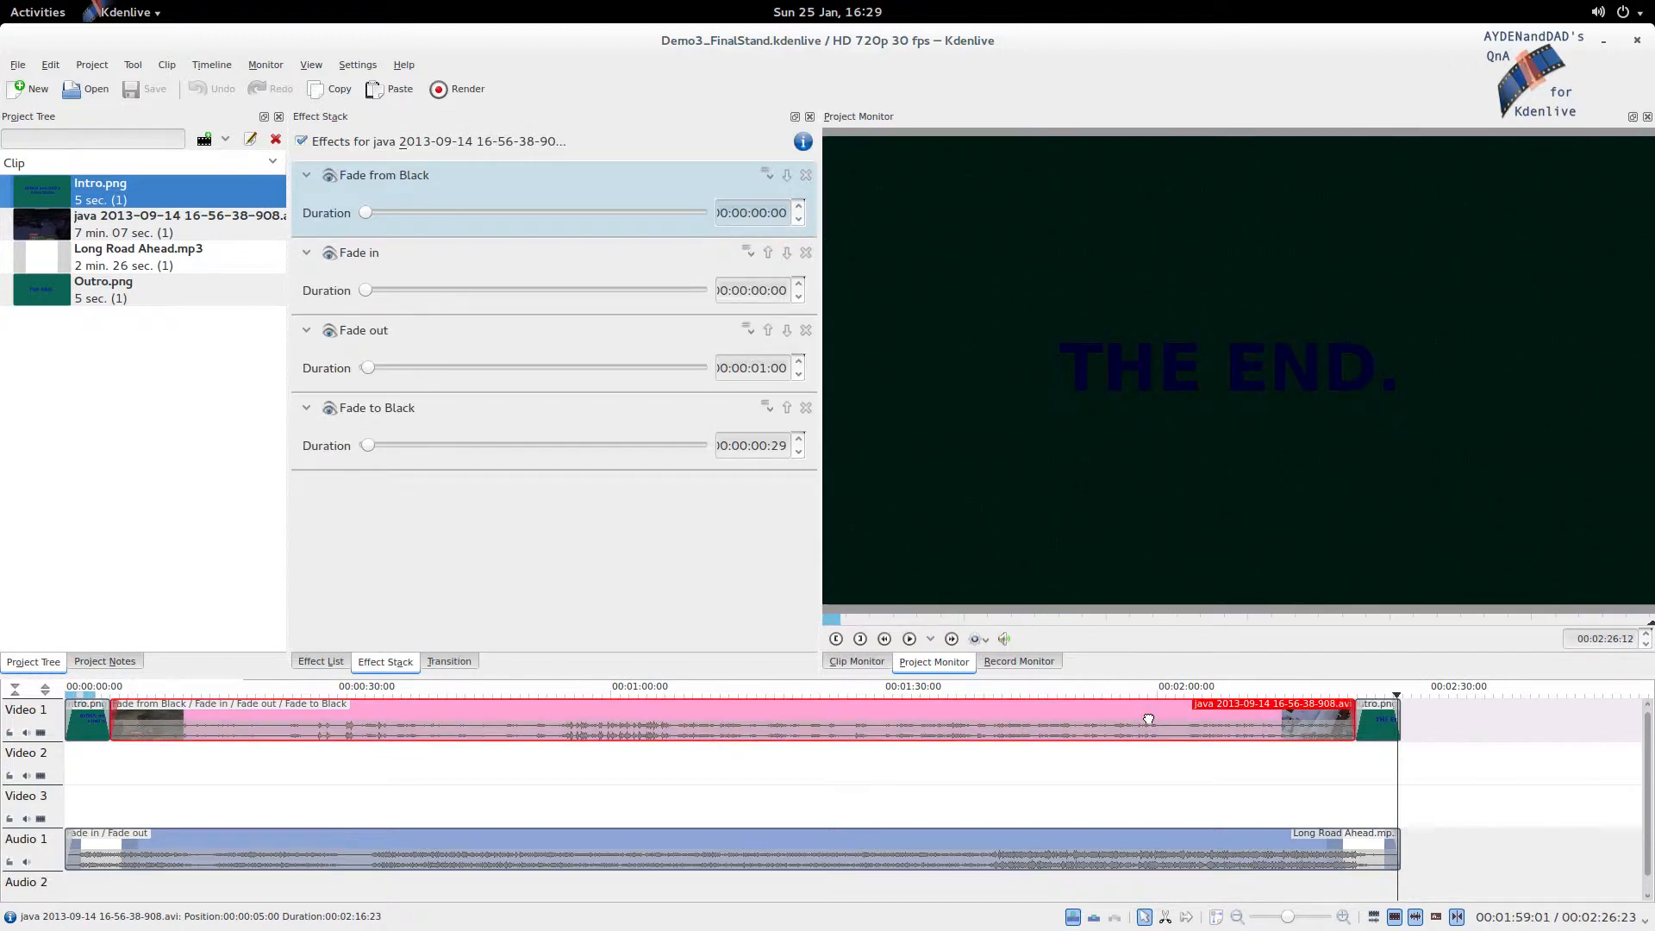
drag(1148, 719, 1152, 743)
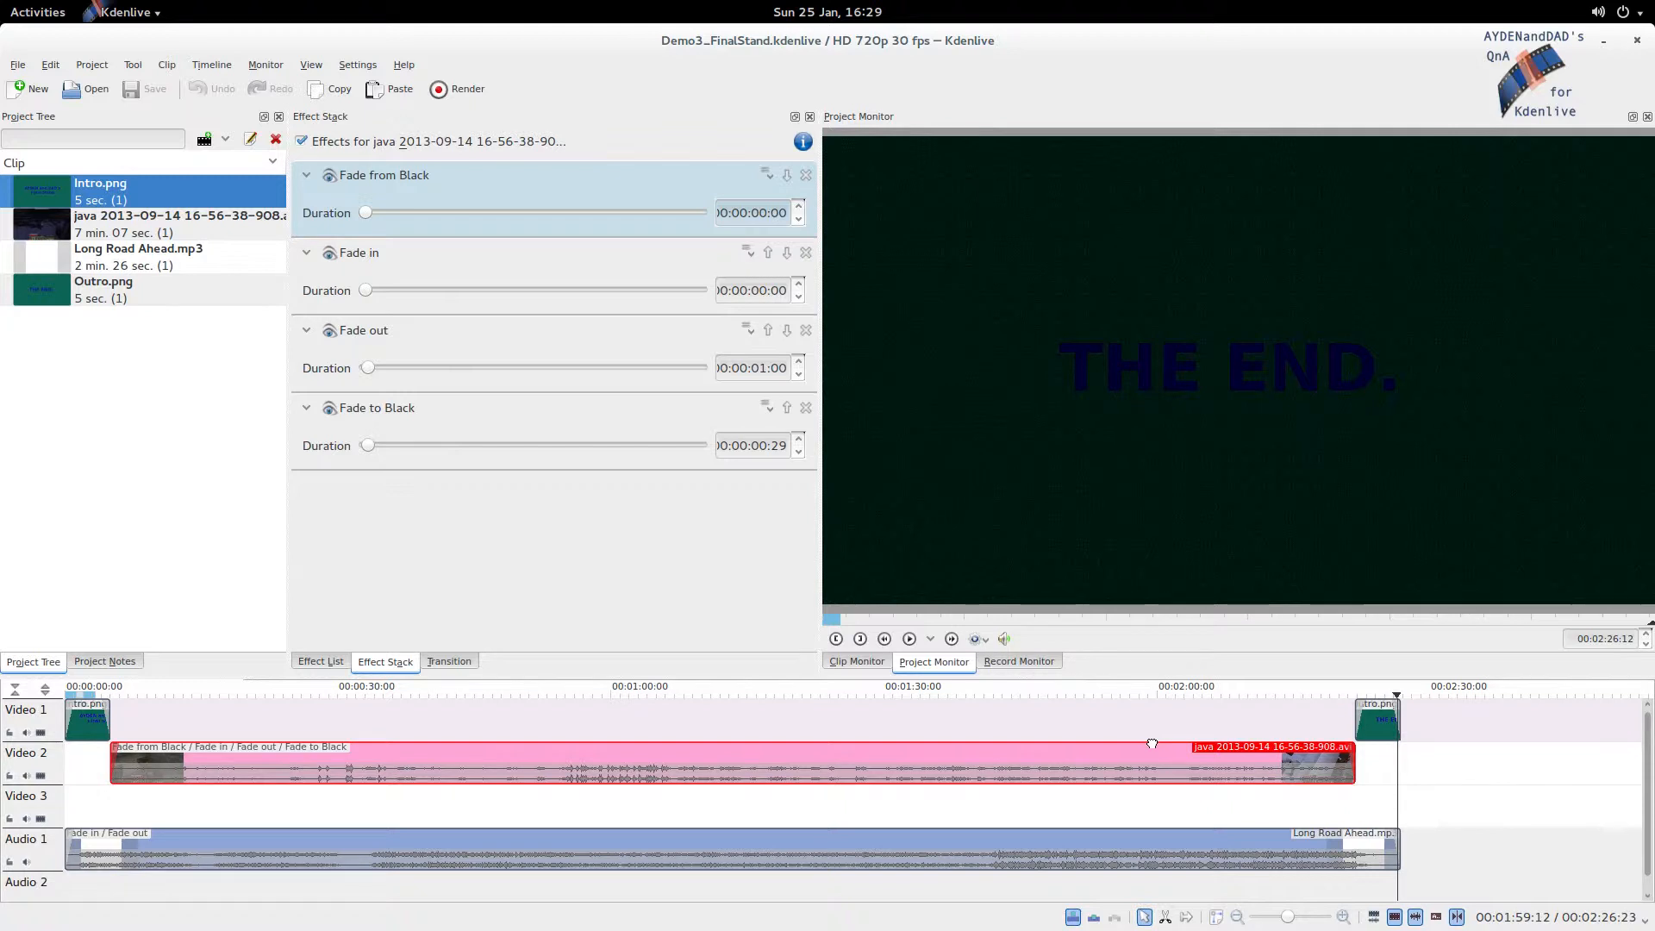
drag(1152, 743, 1152, 743)
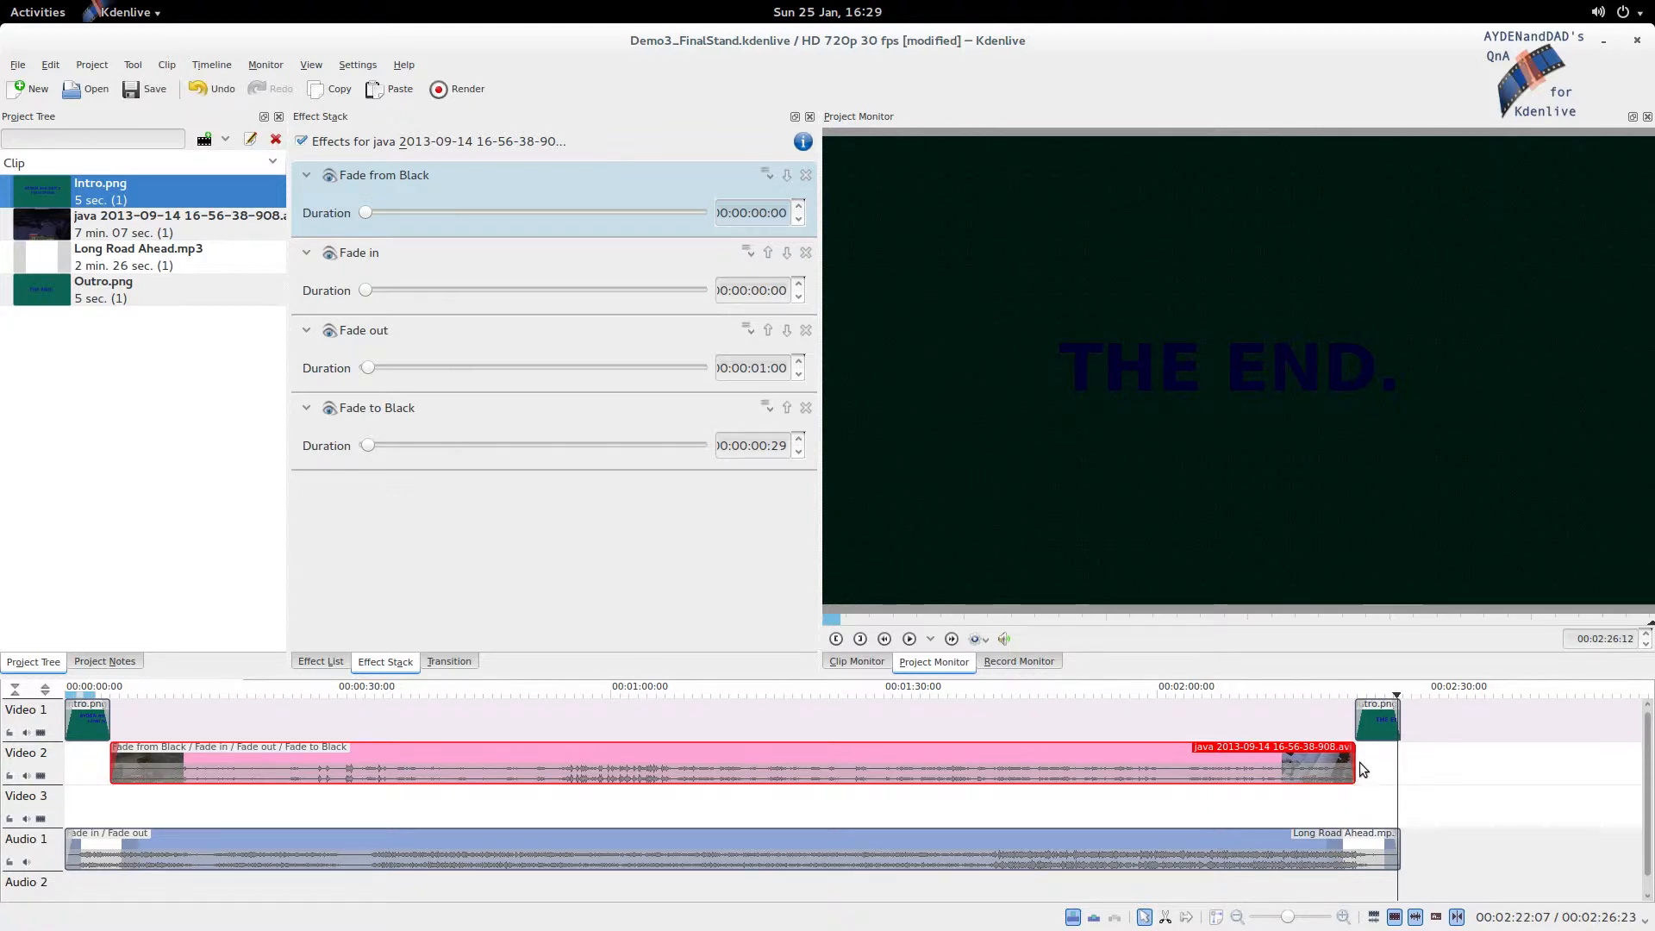
Remove the Fade to Black effect from the gameplay clip and the Fade from Black effect from the Outro.png clip
click(1348, 799)
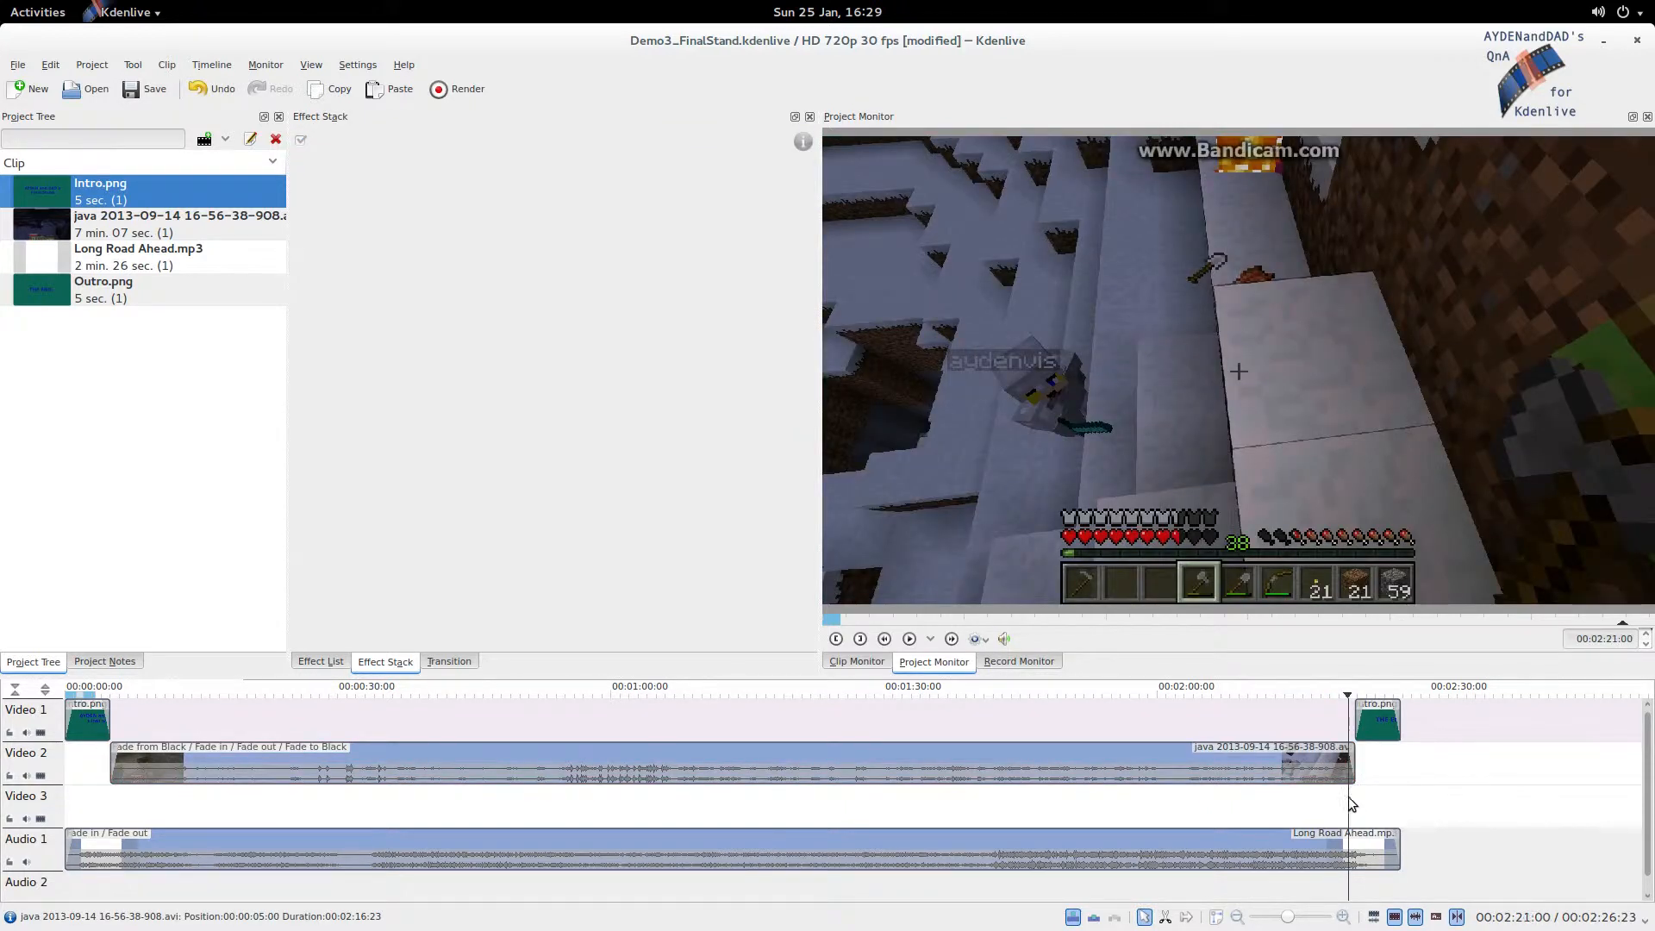
click(1321, 919)
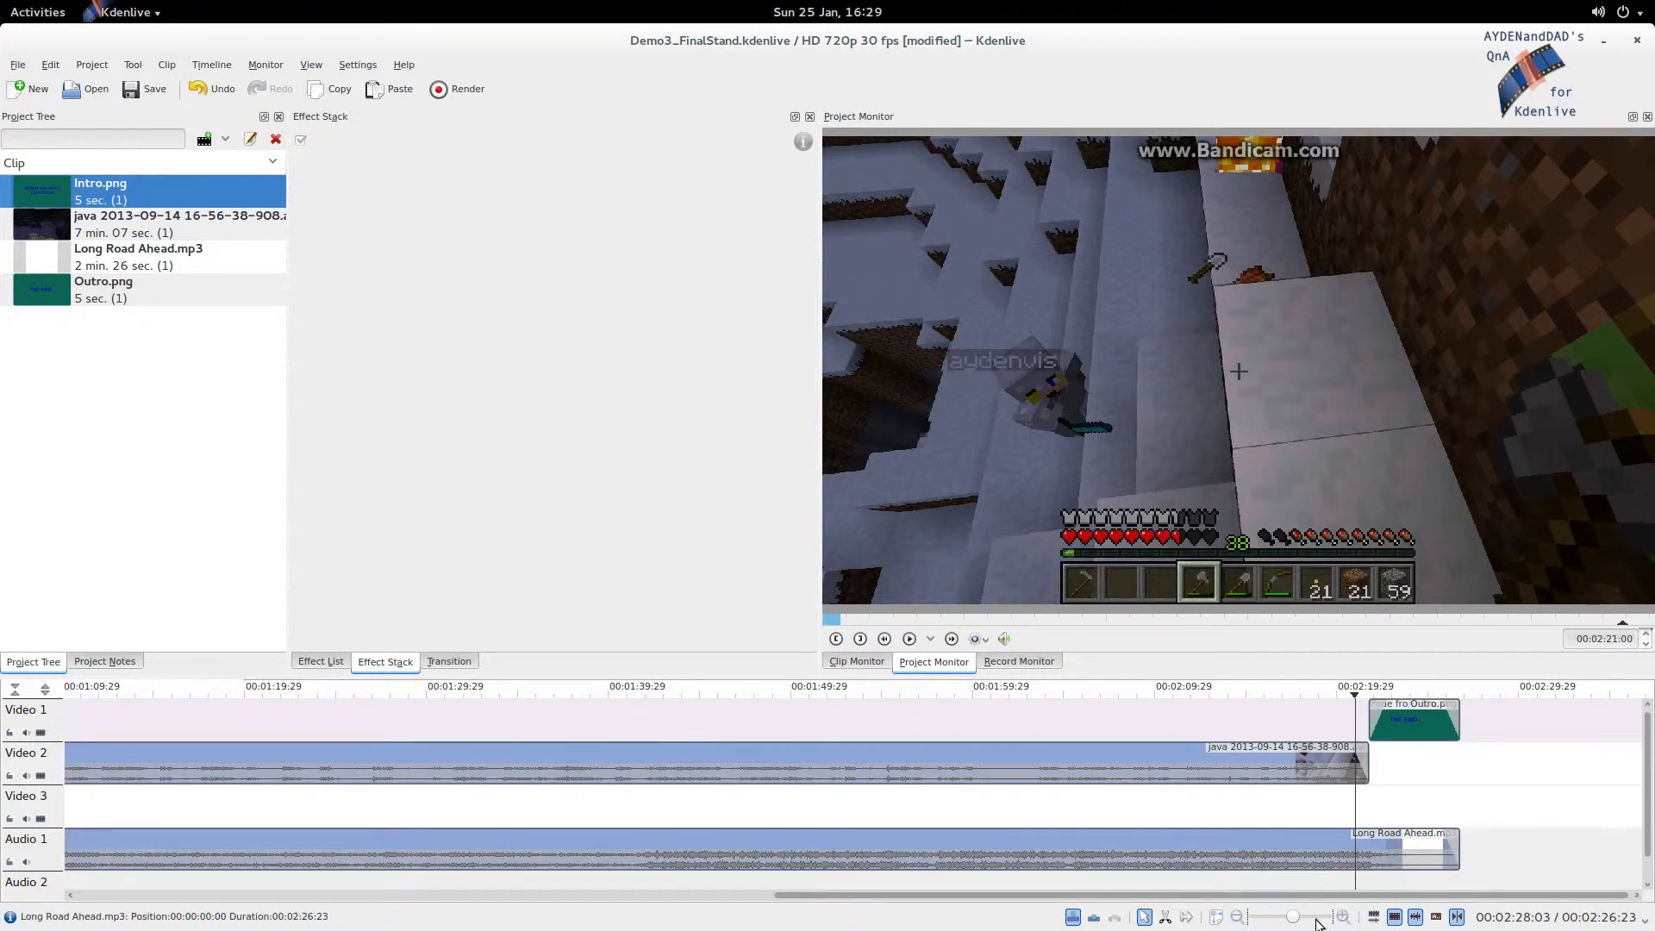
click(1318, 921)
click(1322, 920)
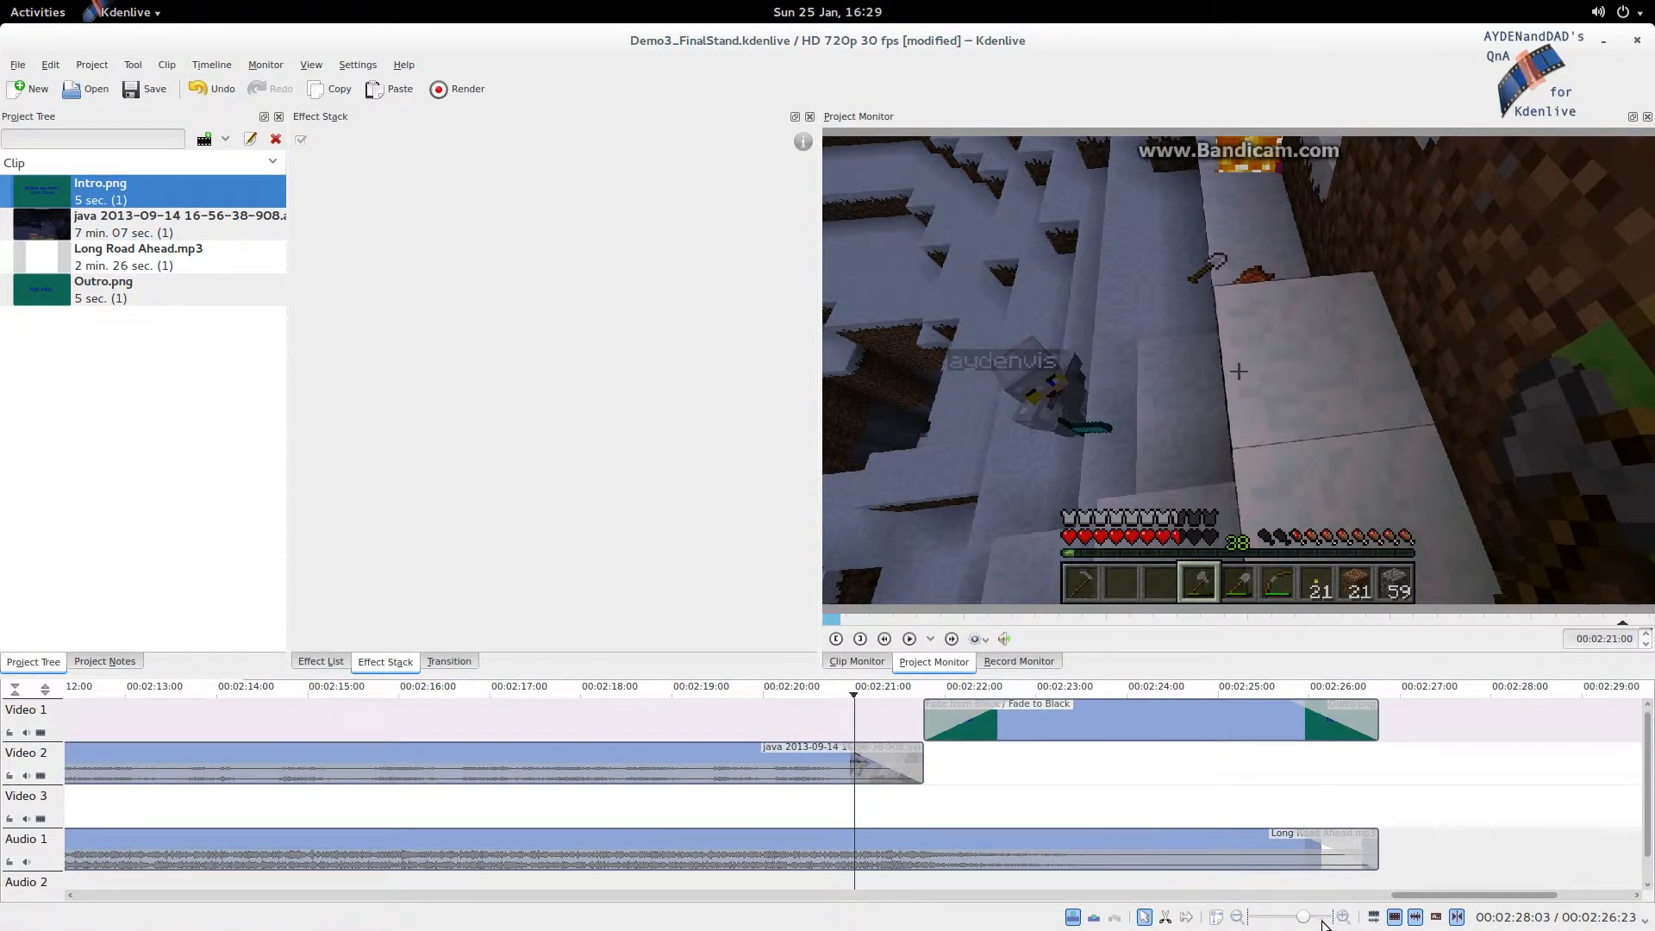
click(902, 752)
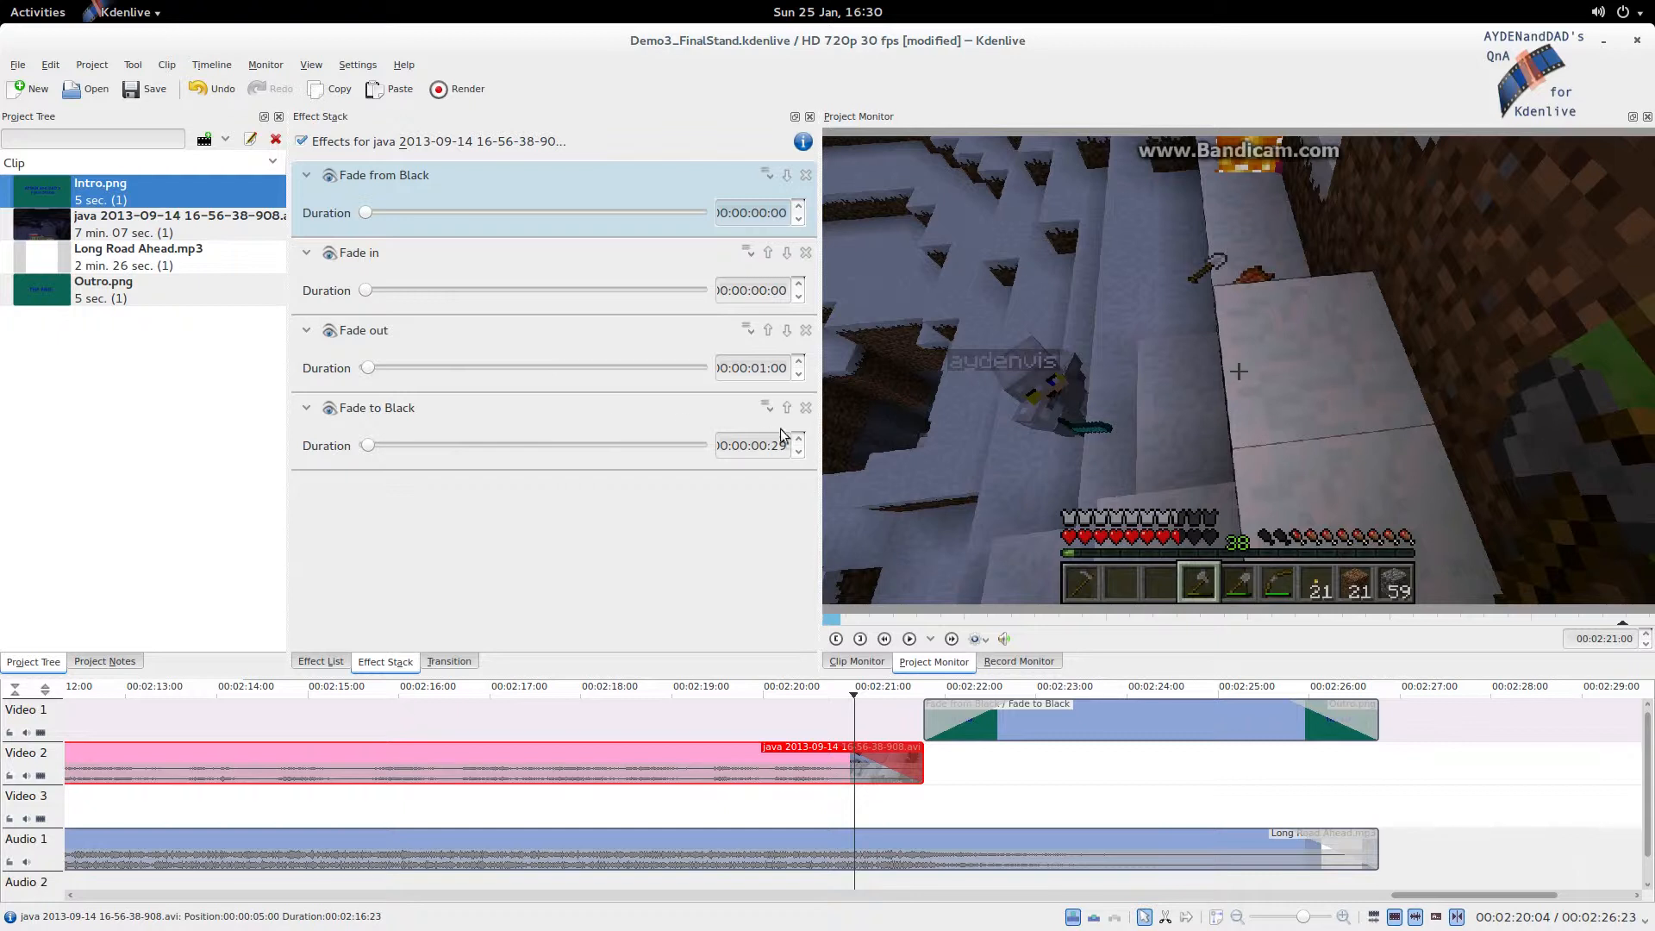
click(806, 408)
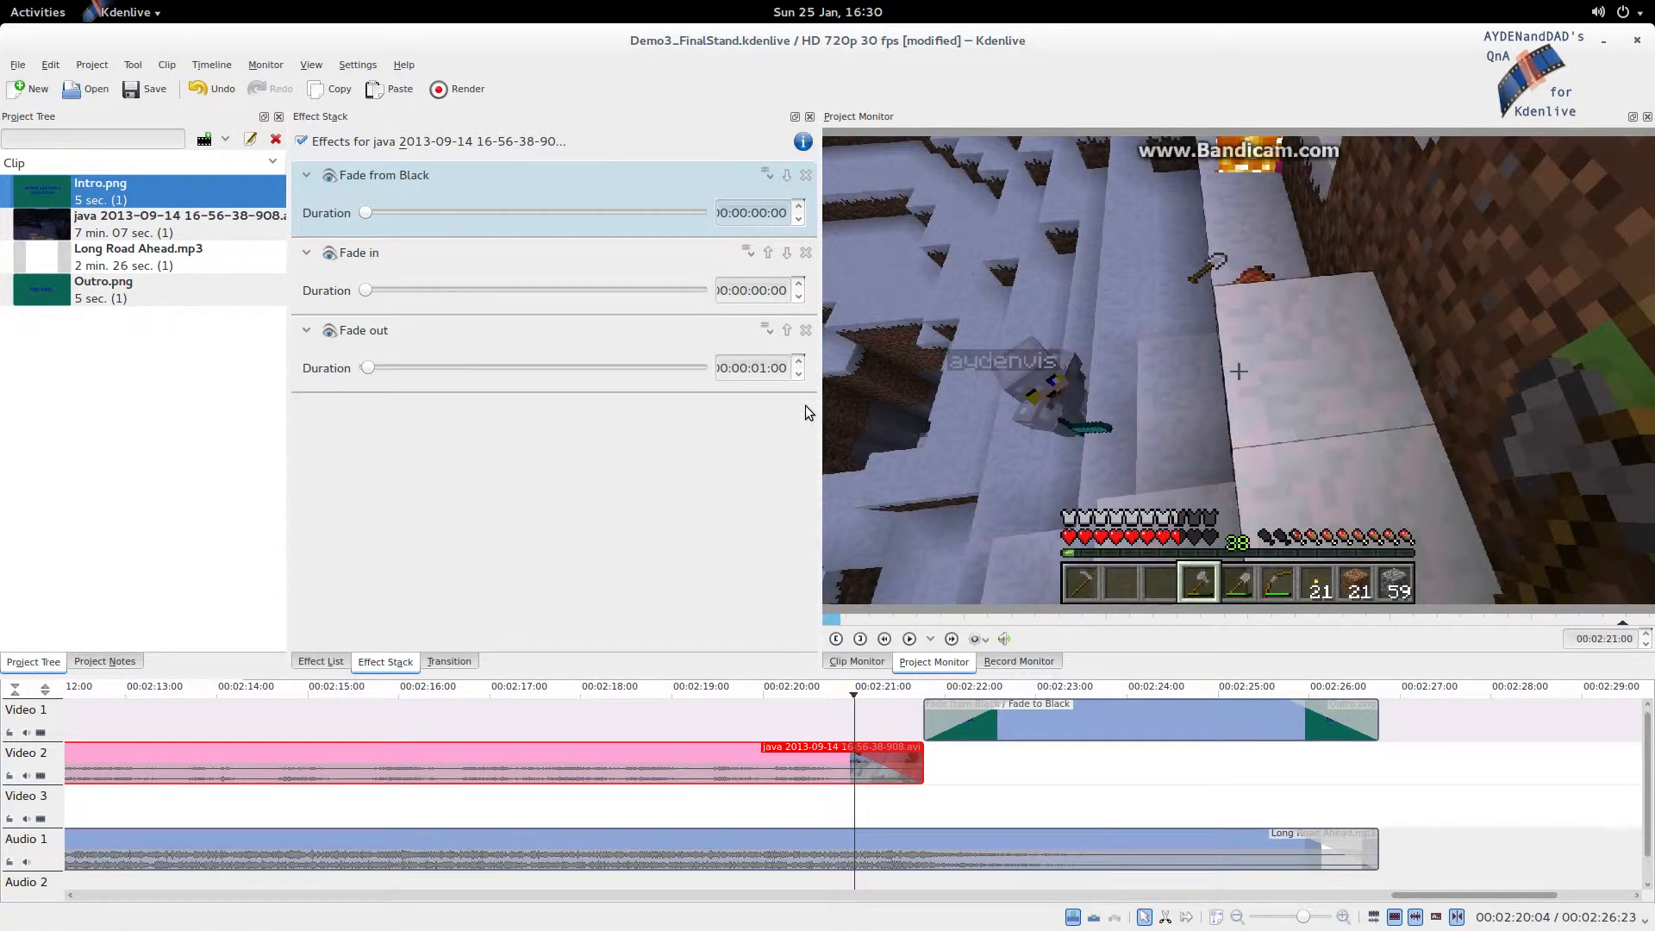
click(982, 730)
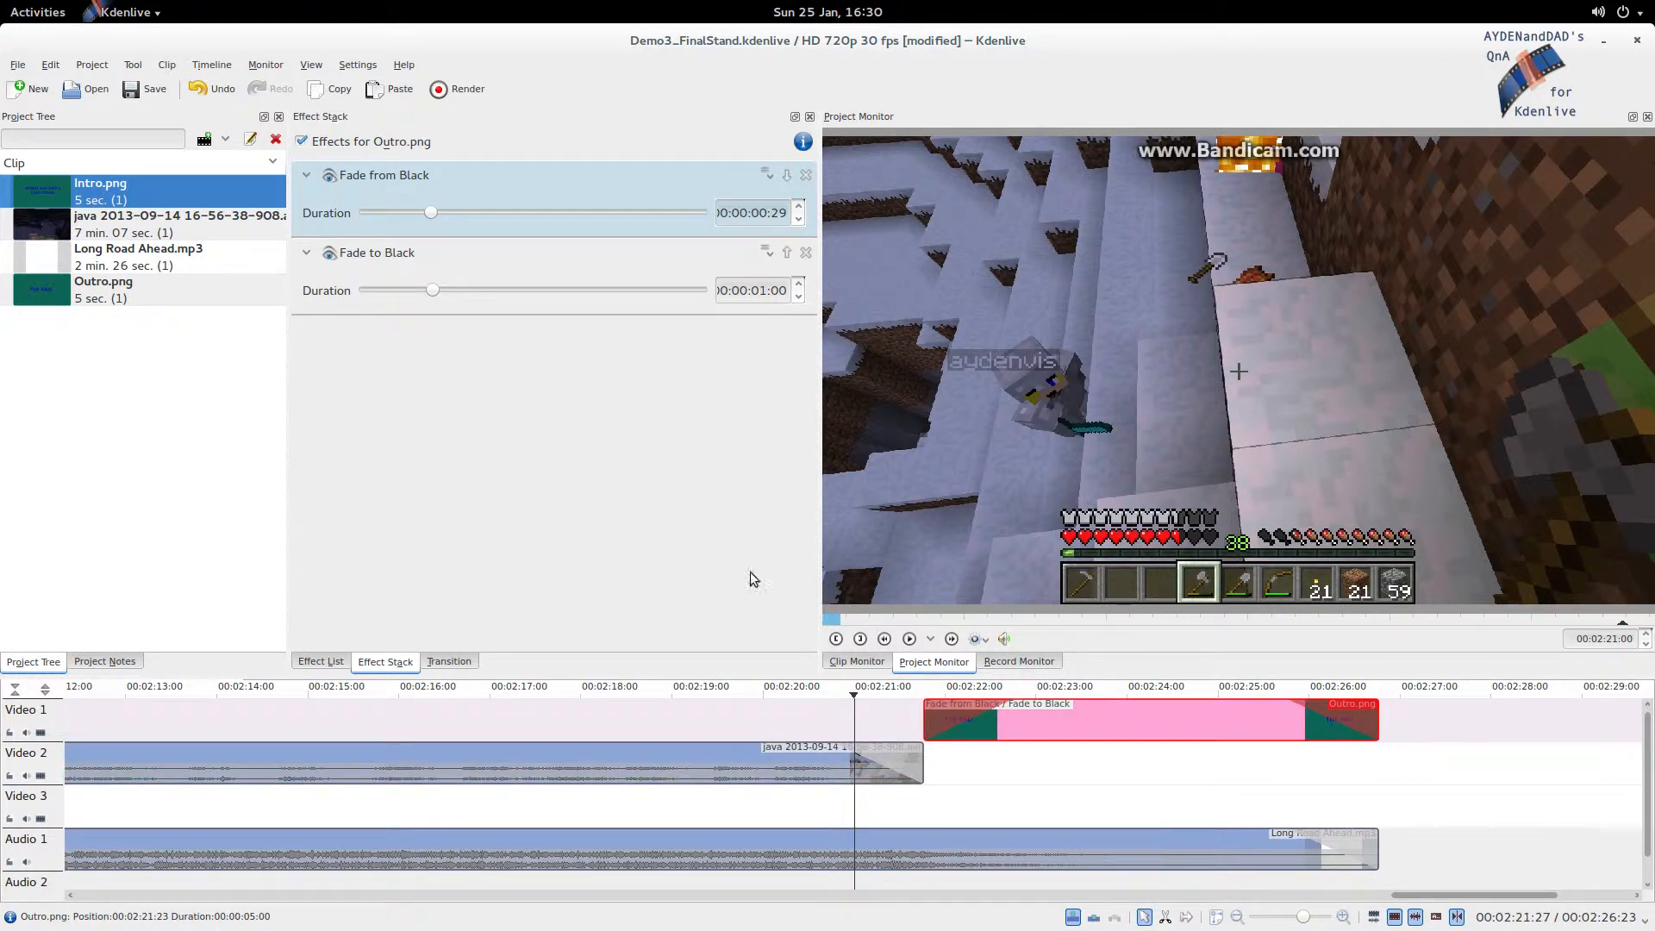
click(806, 175)
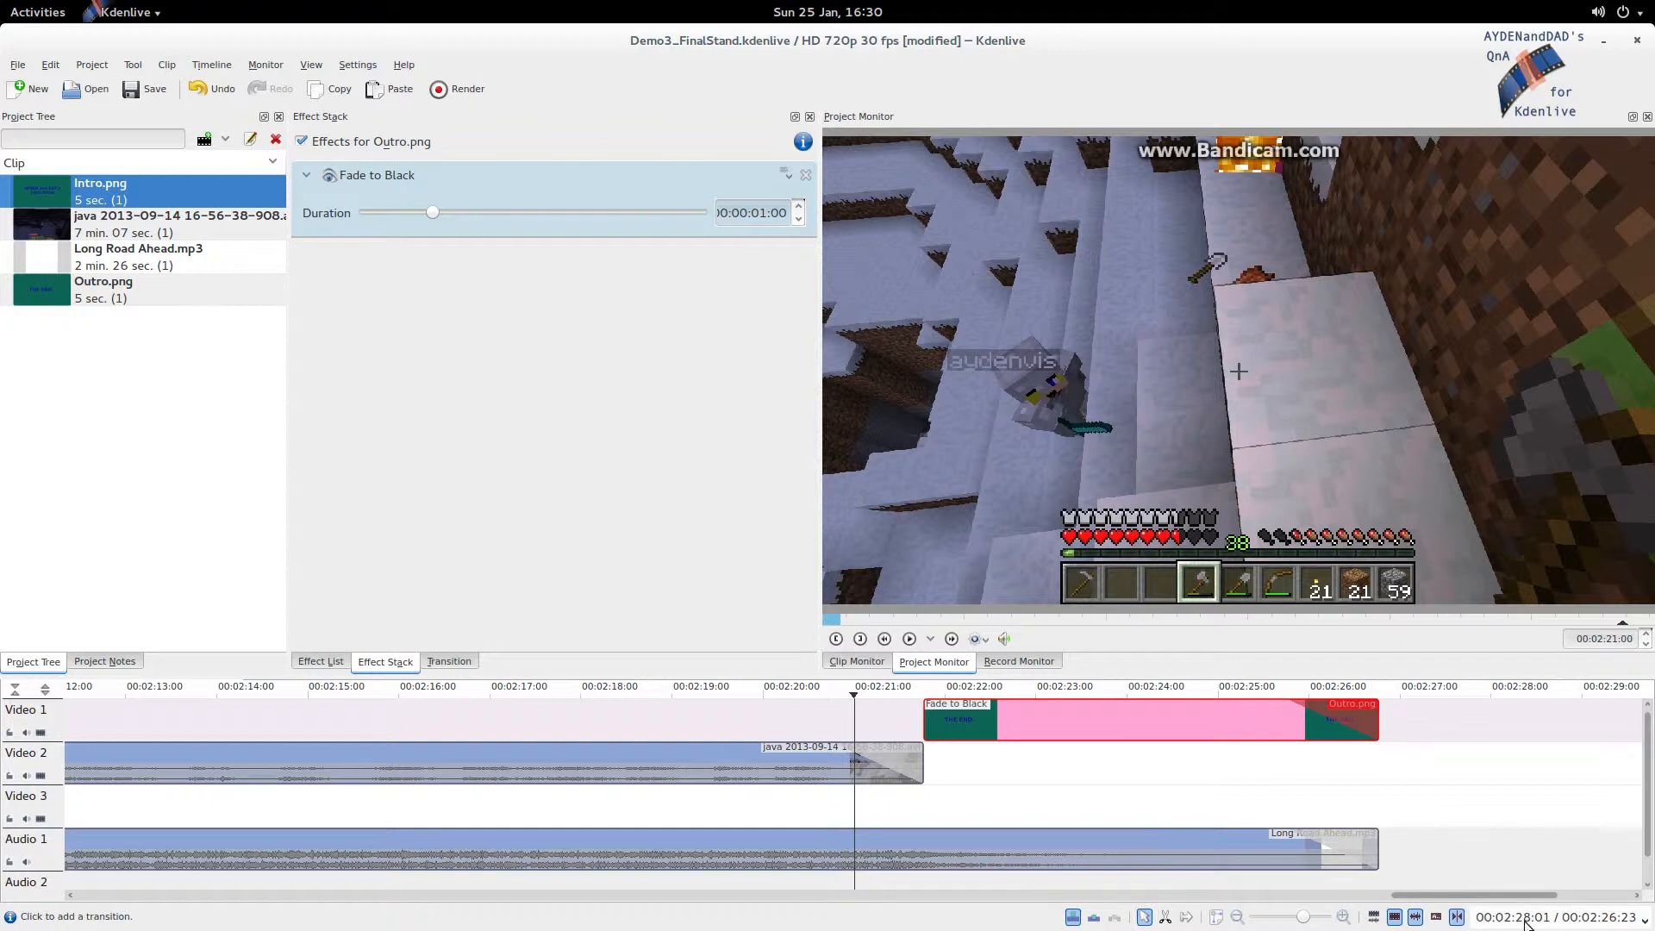
Extend the gameplay clip's end by about 1 second beneath Outro.png and add a Dissolve transition across the overlap
click(914, 763)
drag(914, 763, 1012, 764)
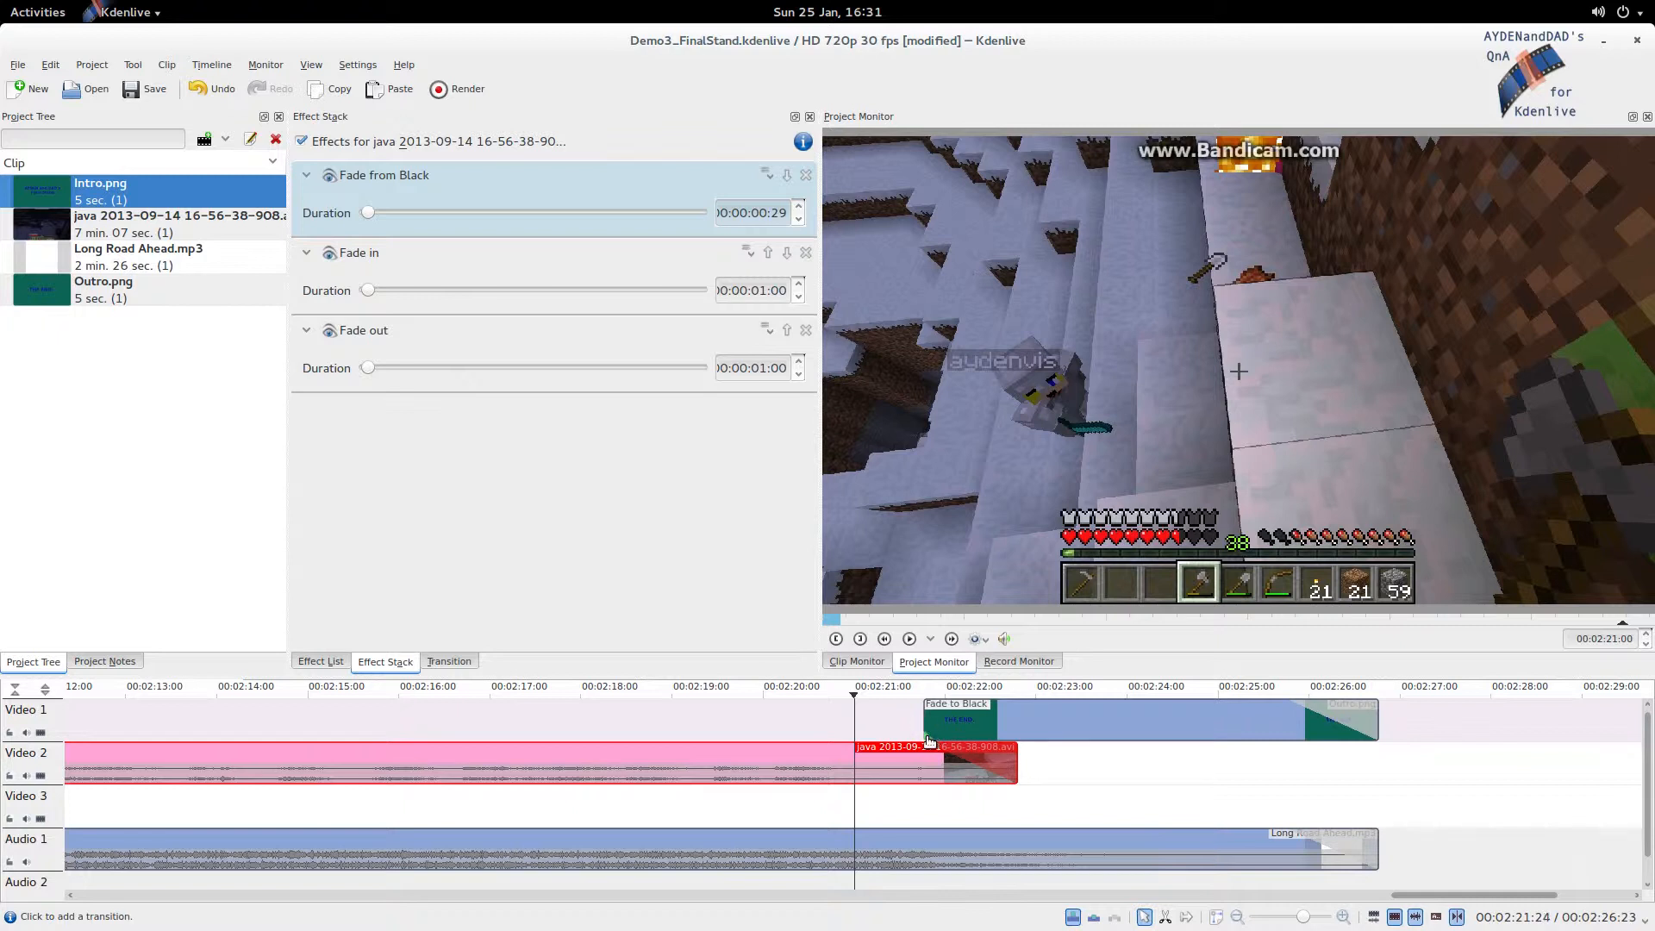
click(929, 740)
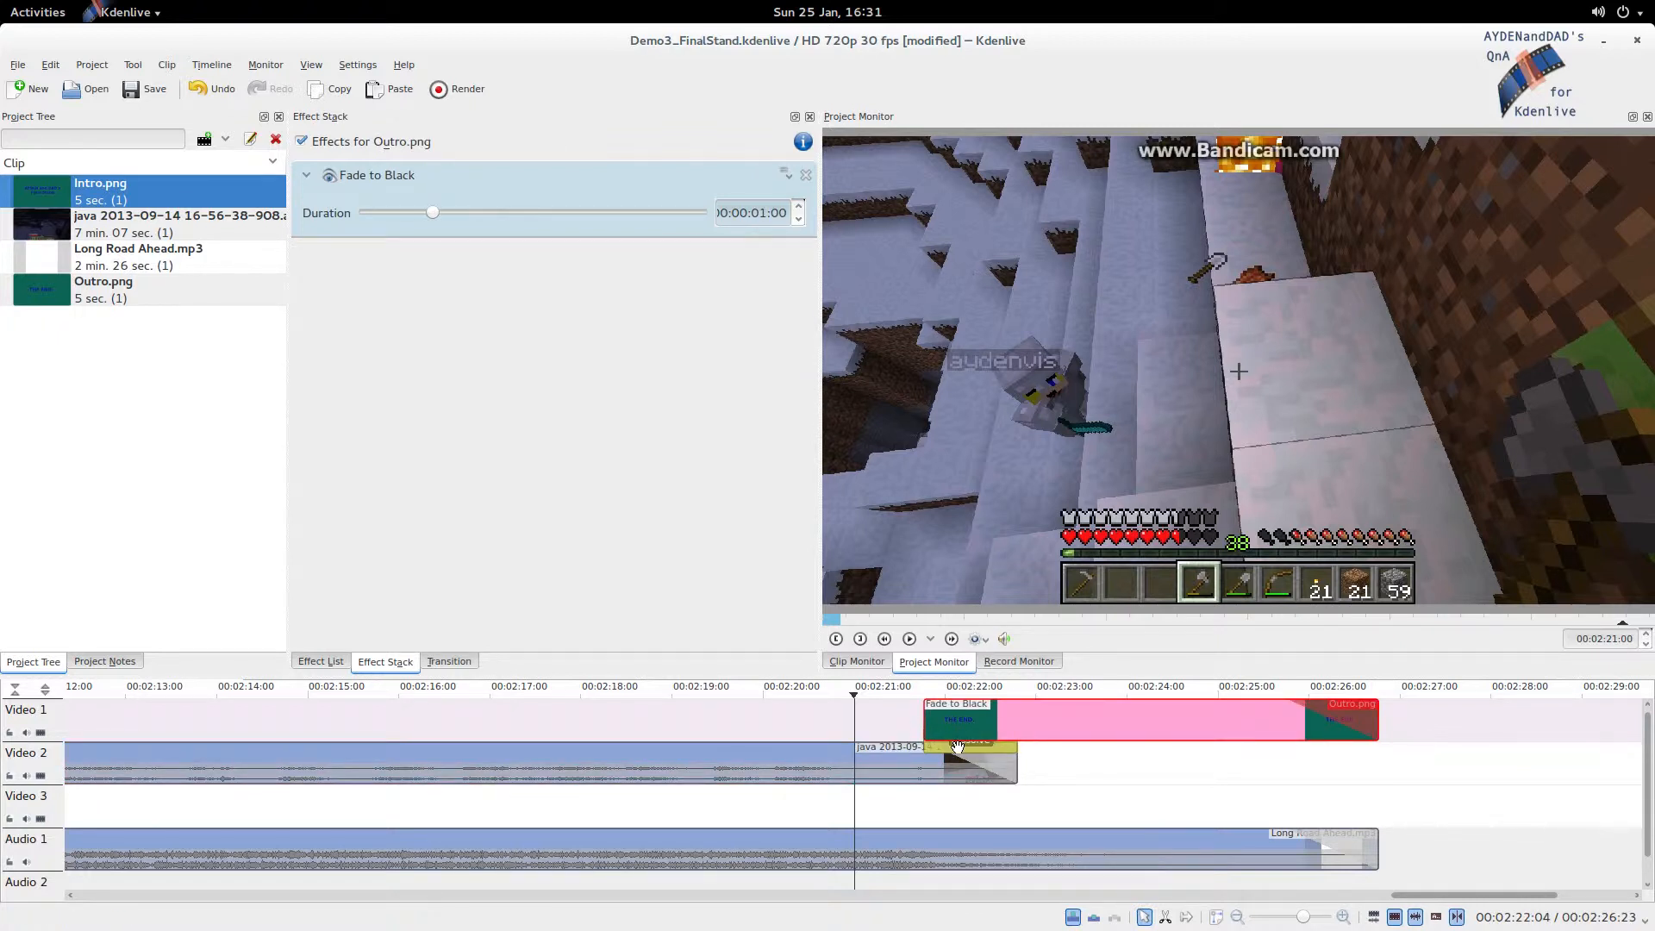
click(955, 746)
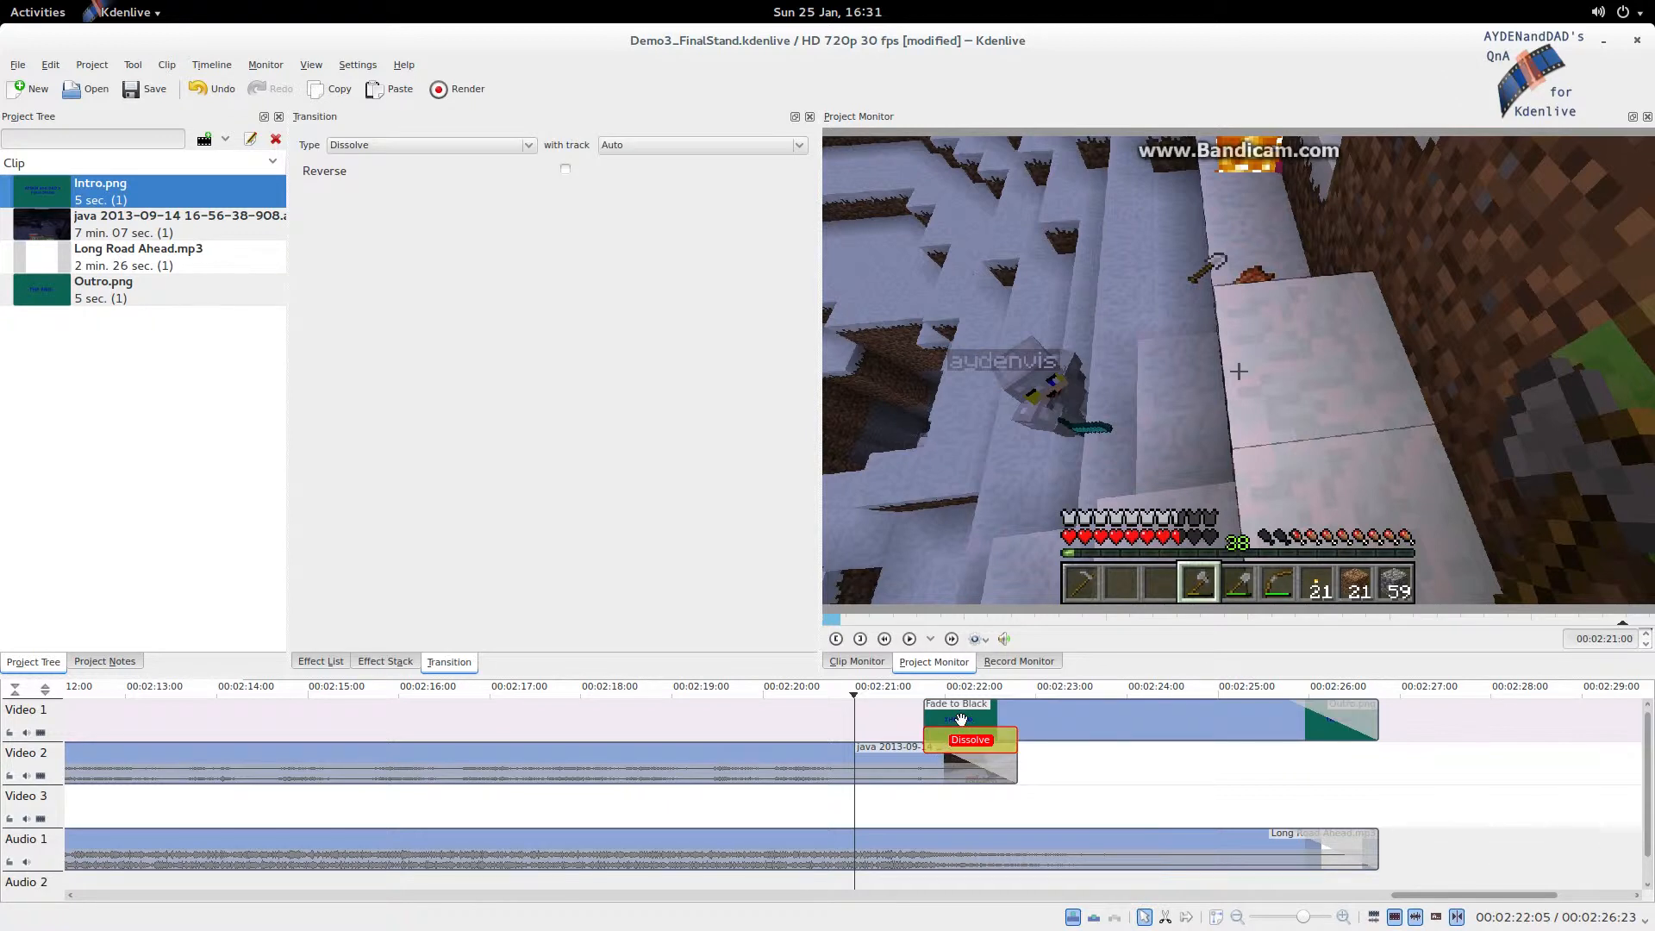
click(527, 147)
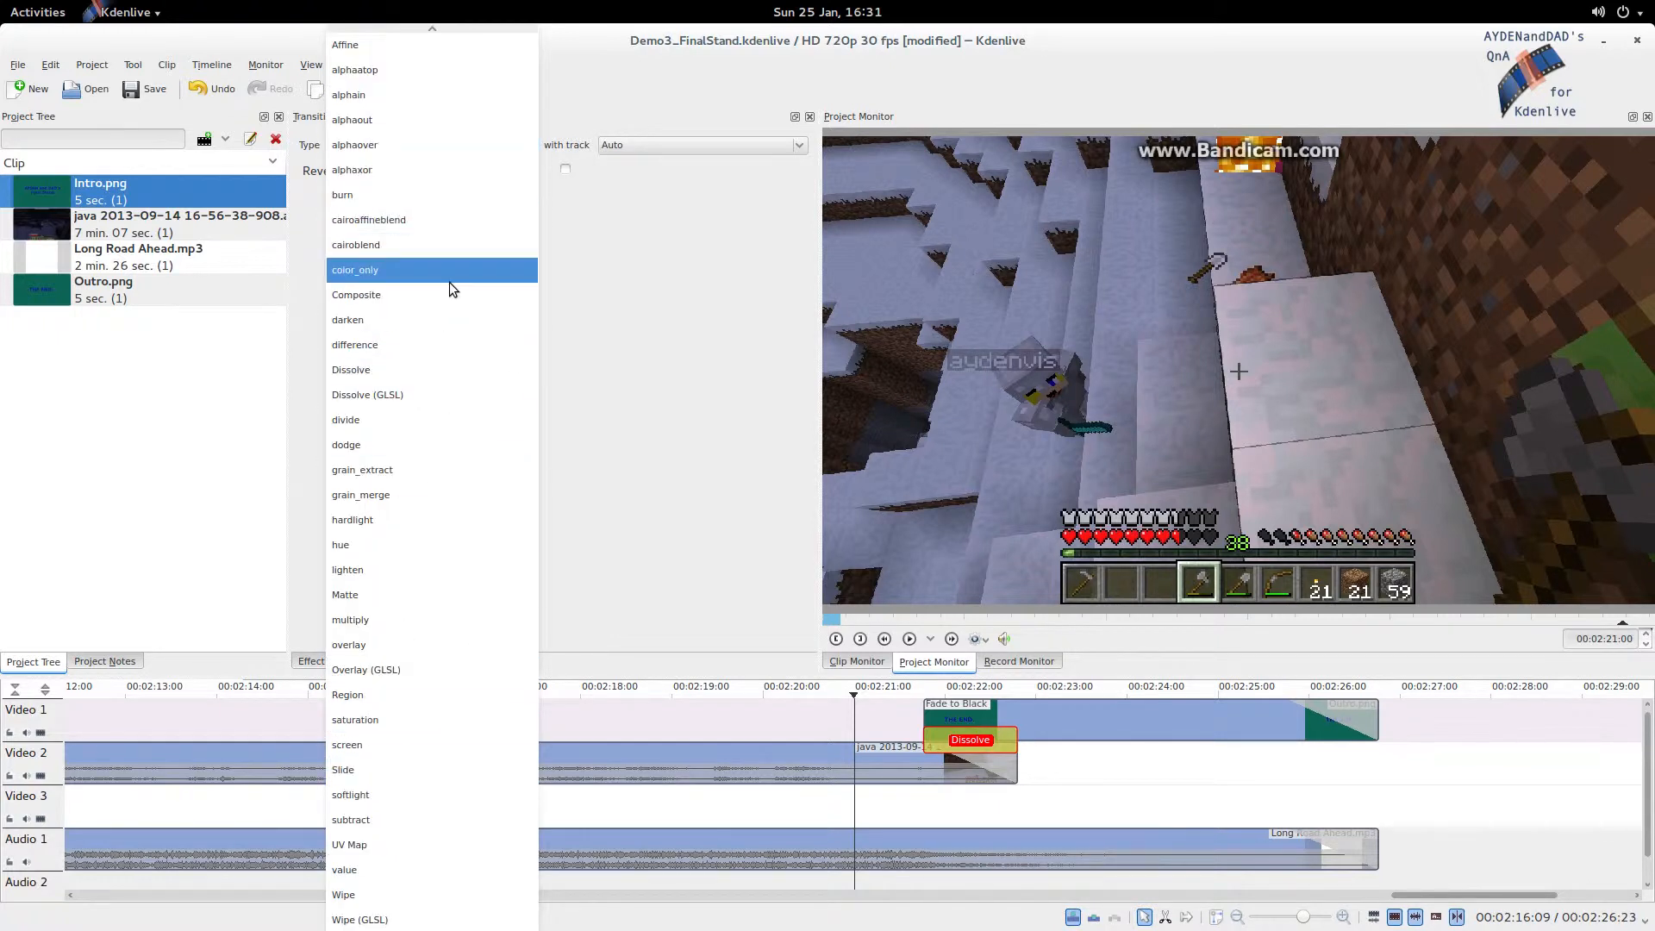
click(441, 370)
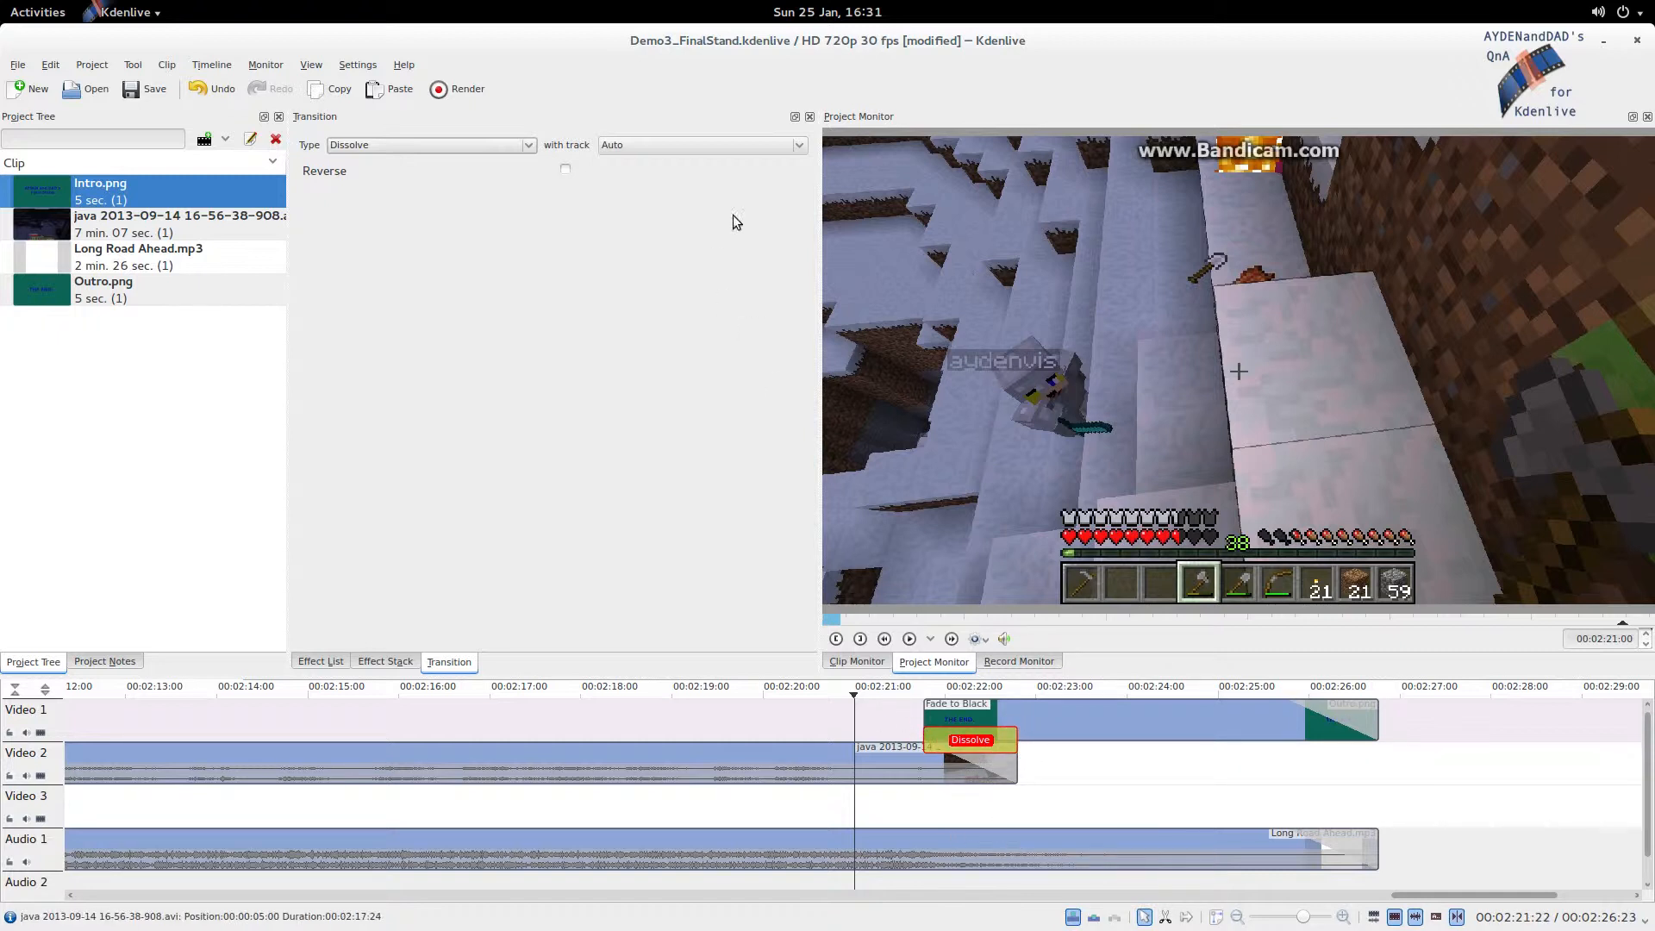
Try Video 2 (1) as the Dissolve transition's track, and return it to Auto
click(799, 150)
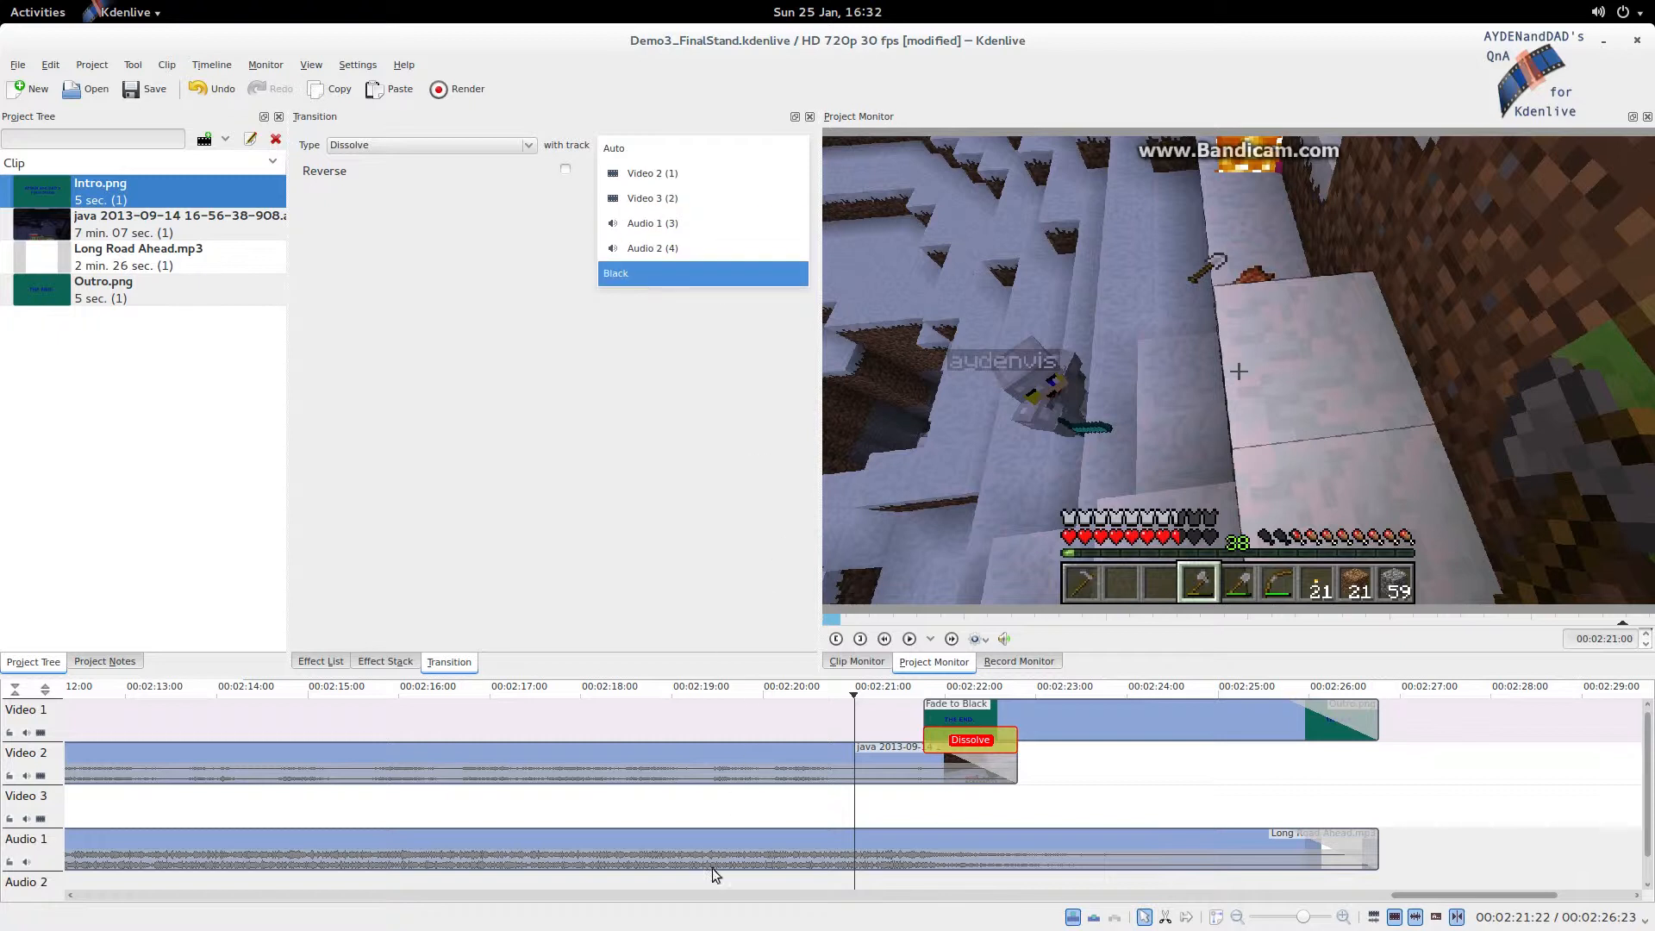
click(674, 177)
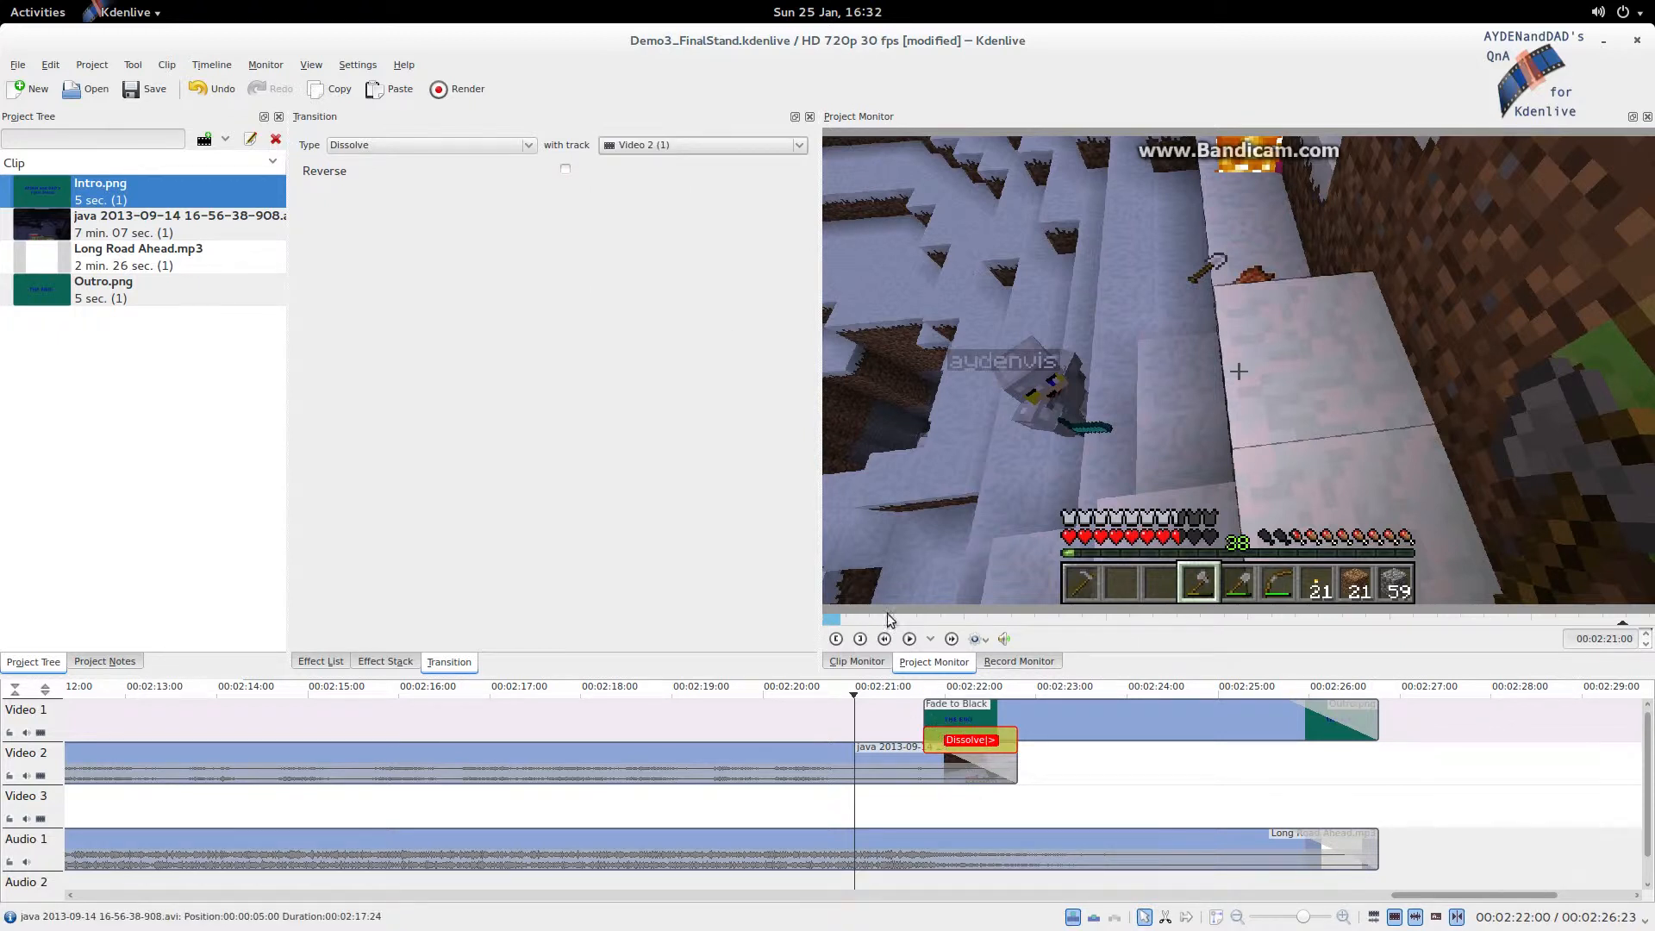
click(769, 146)
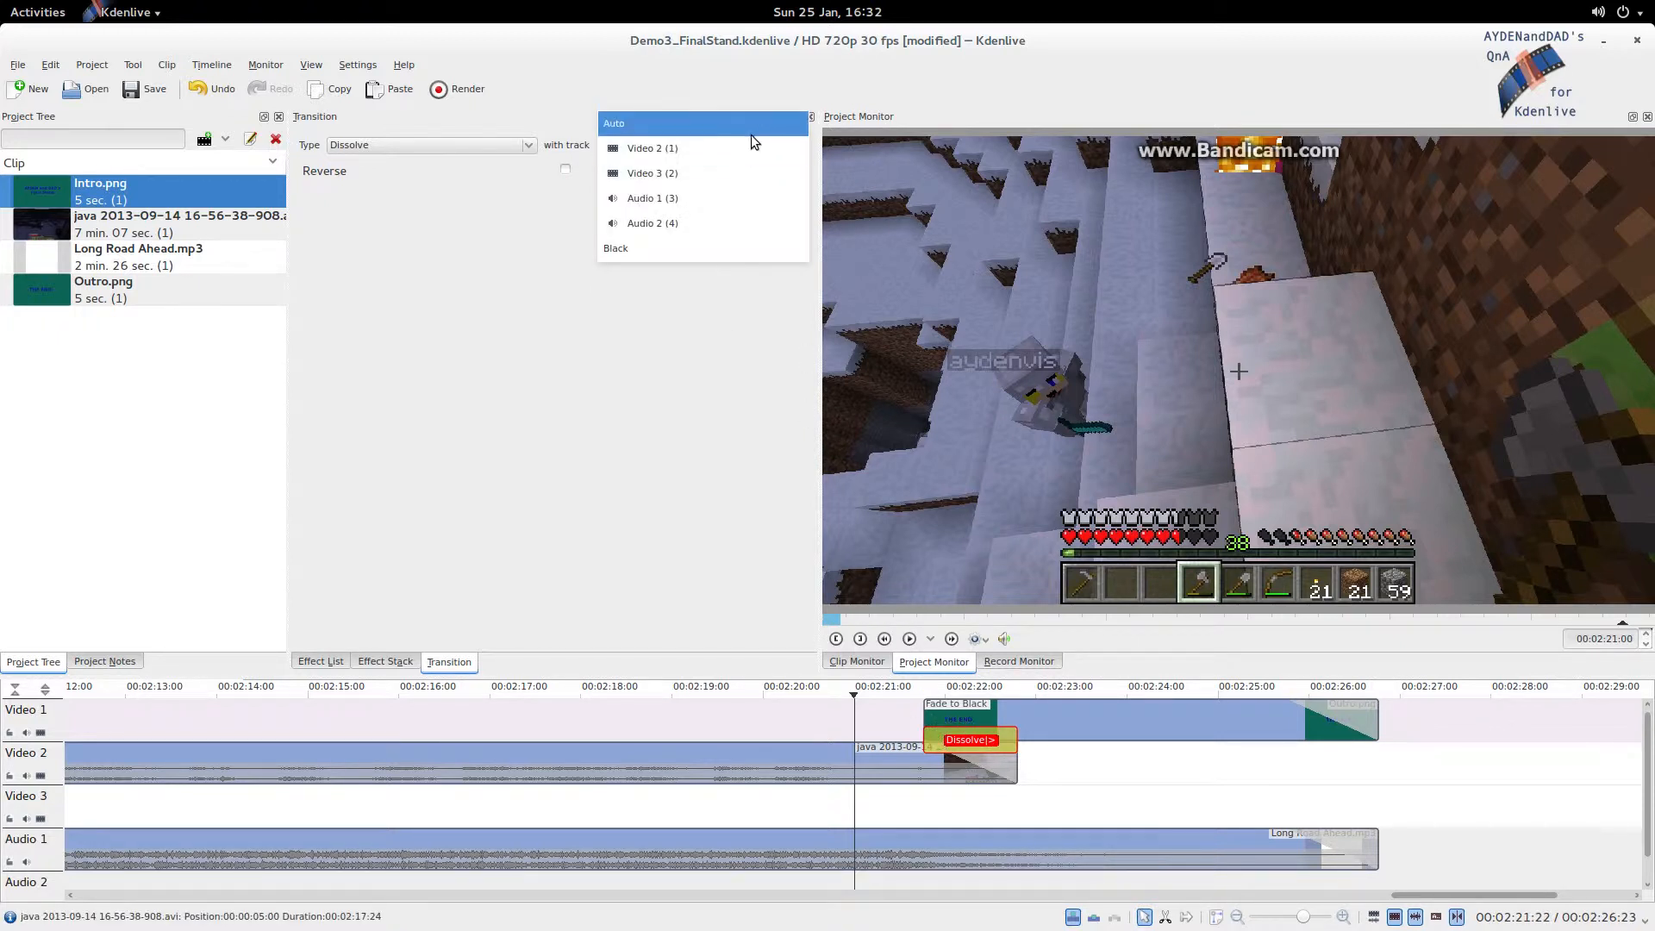
click(752, 132)
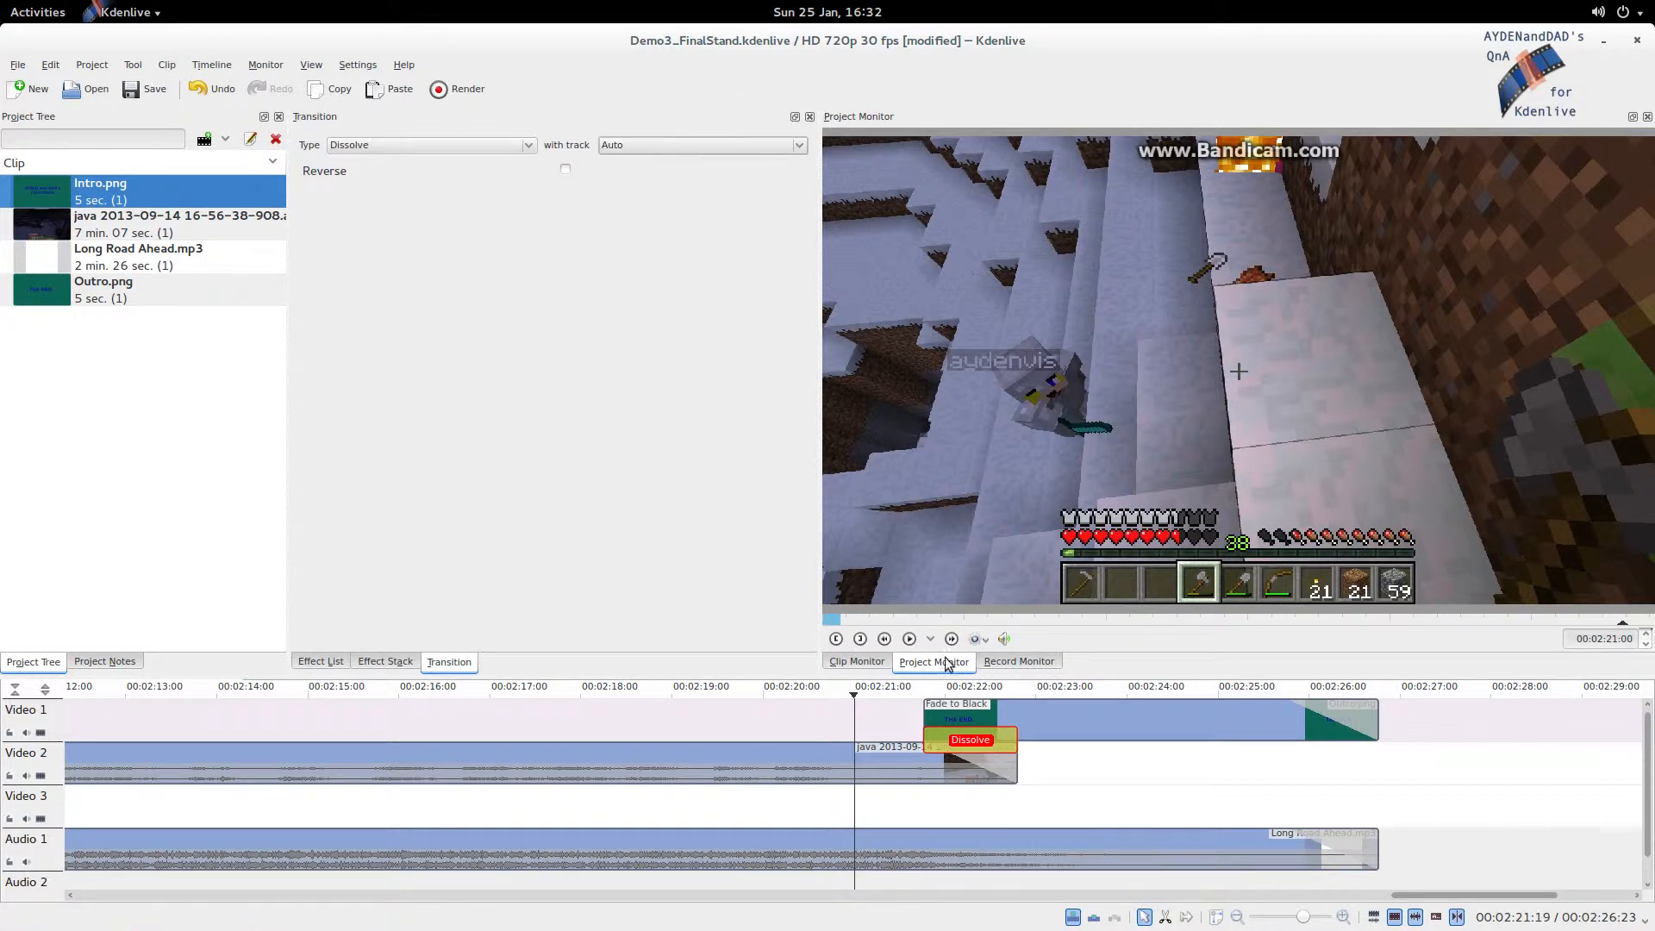
Place the playhead at the start of the Dissolve transition, at 00:02:21:23, to check the frame there
click(921, 815)
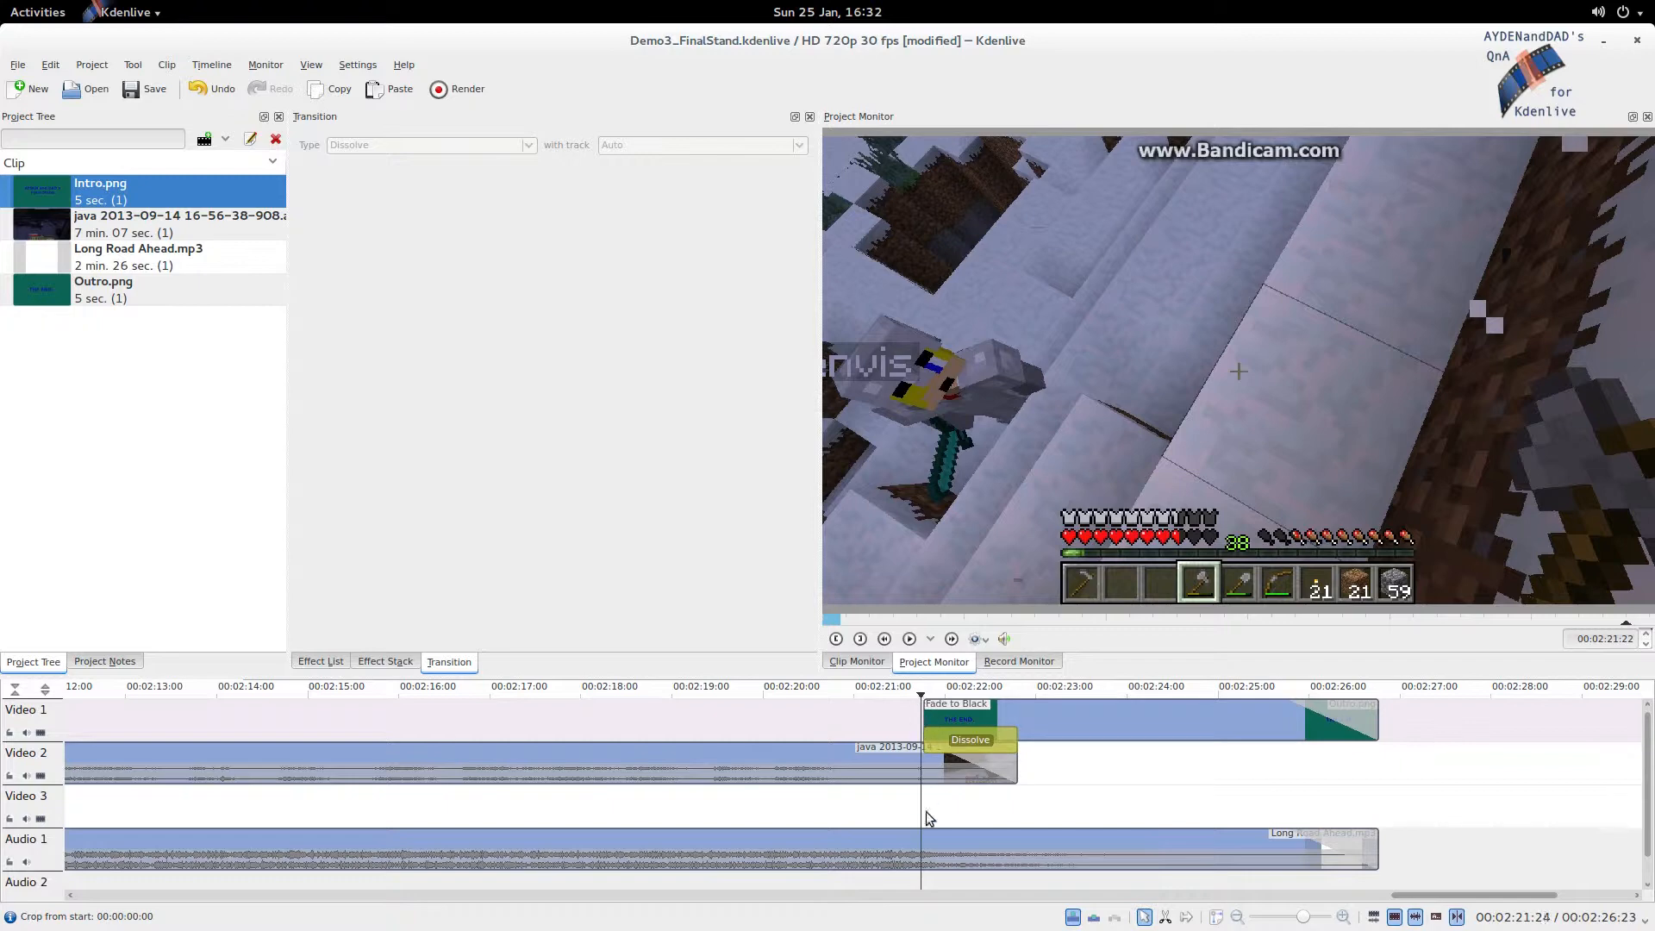
click(923, 809)
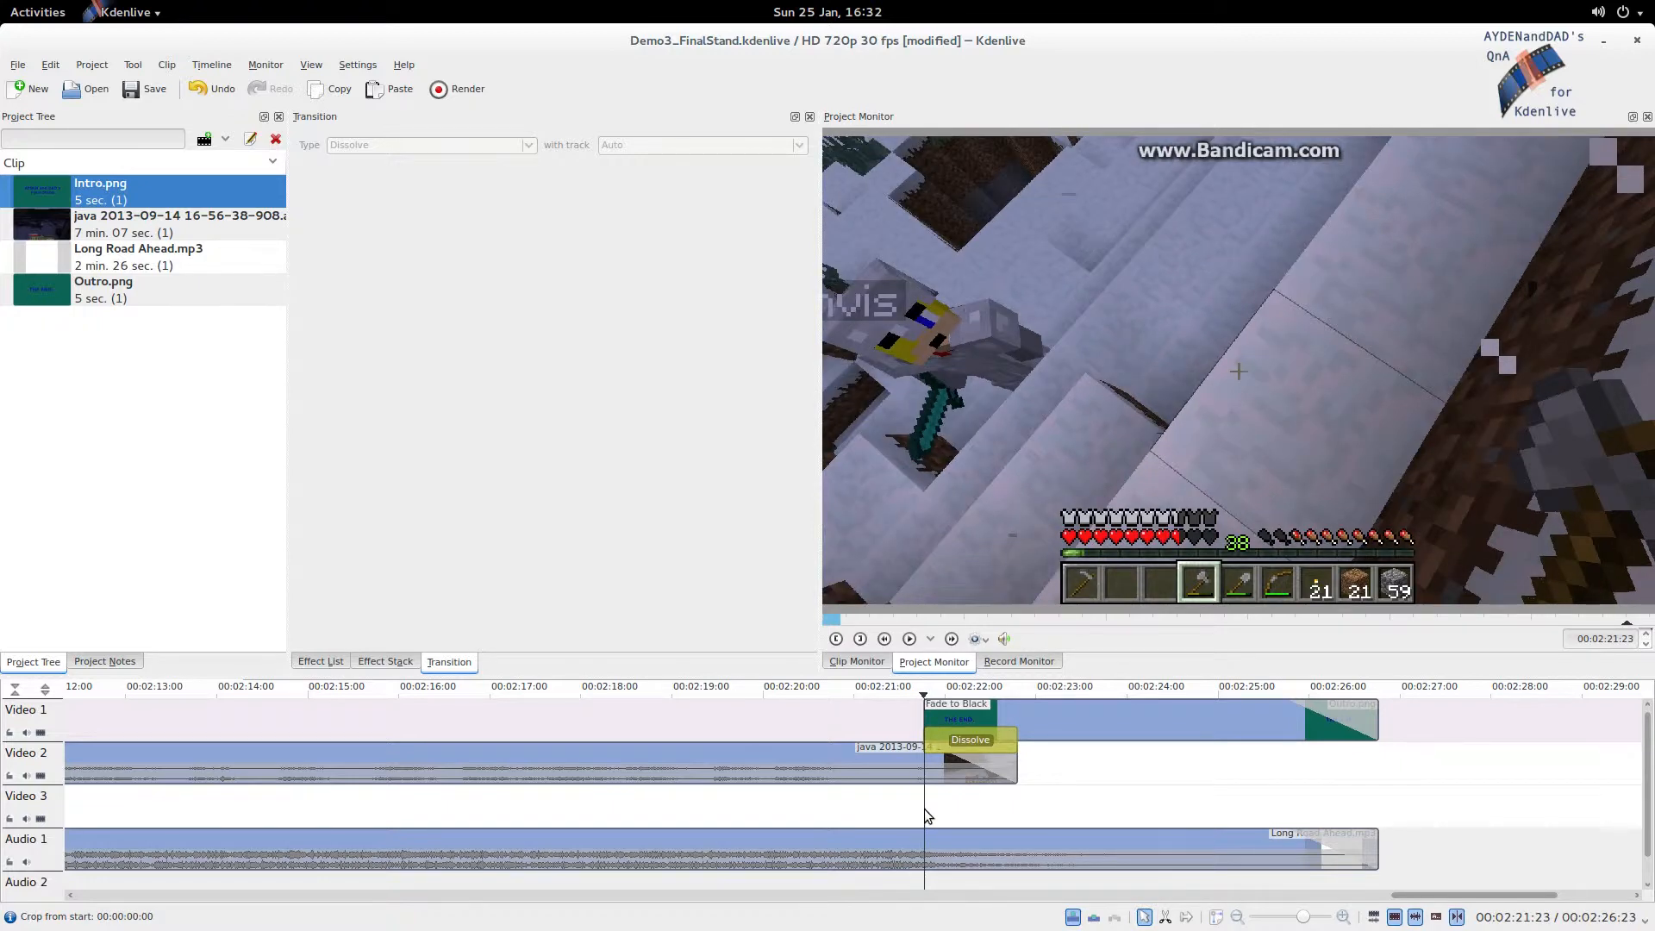
click(918, 805)
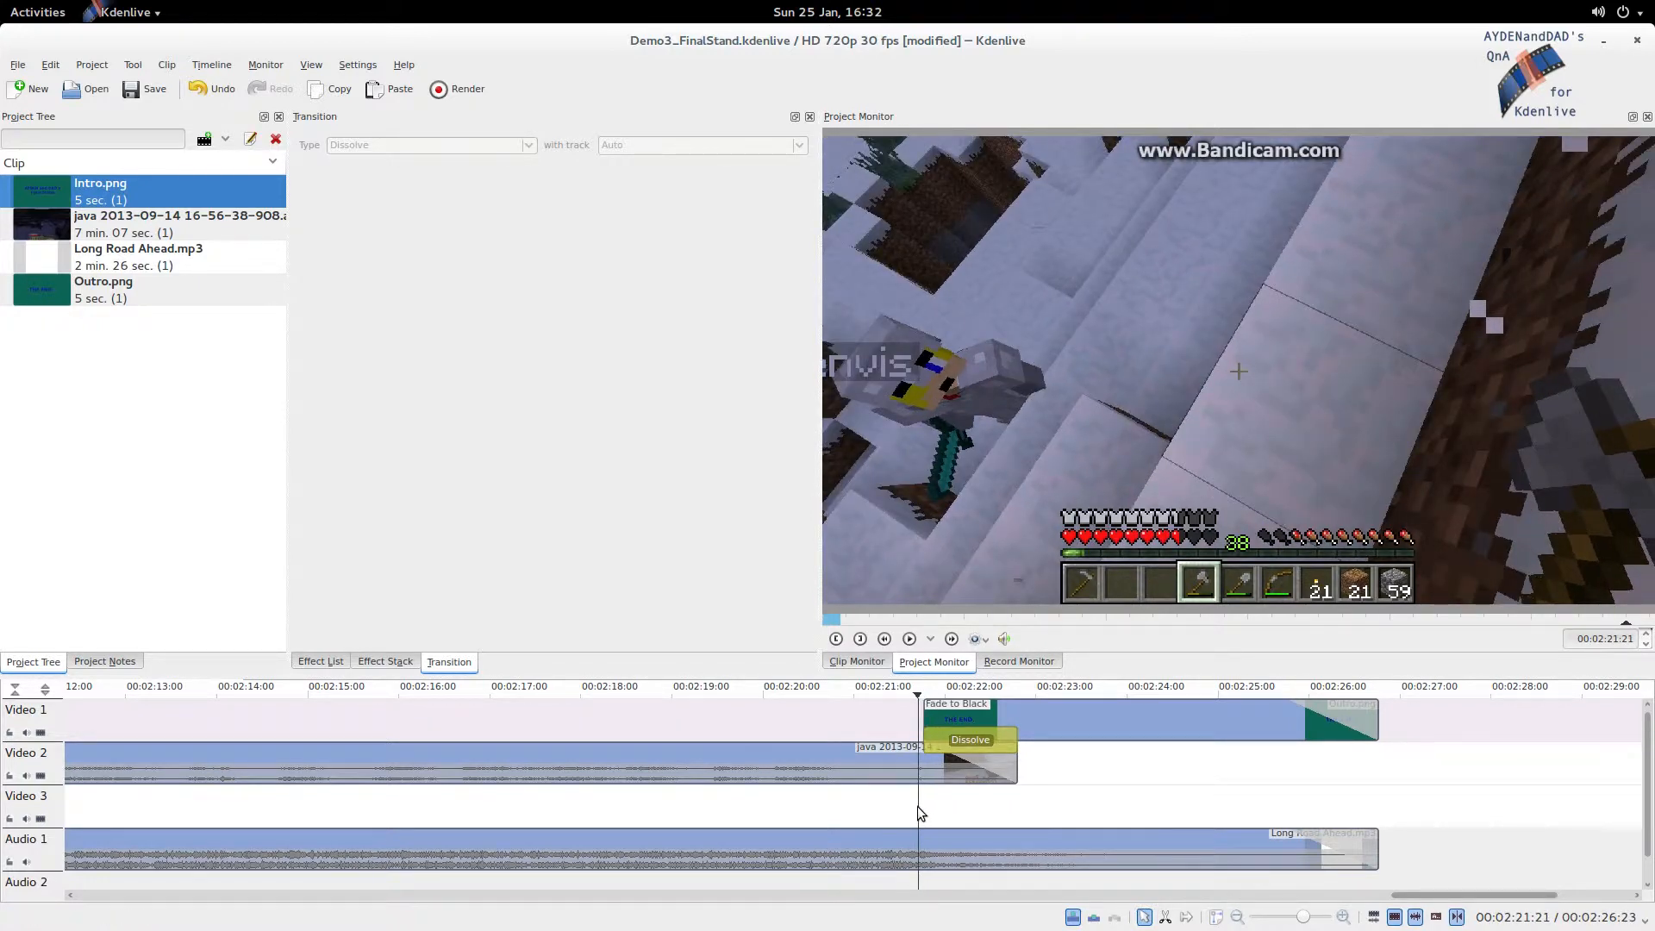
drag(917, 805, 921, 851)
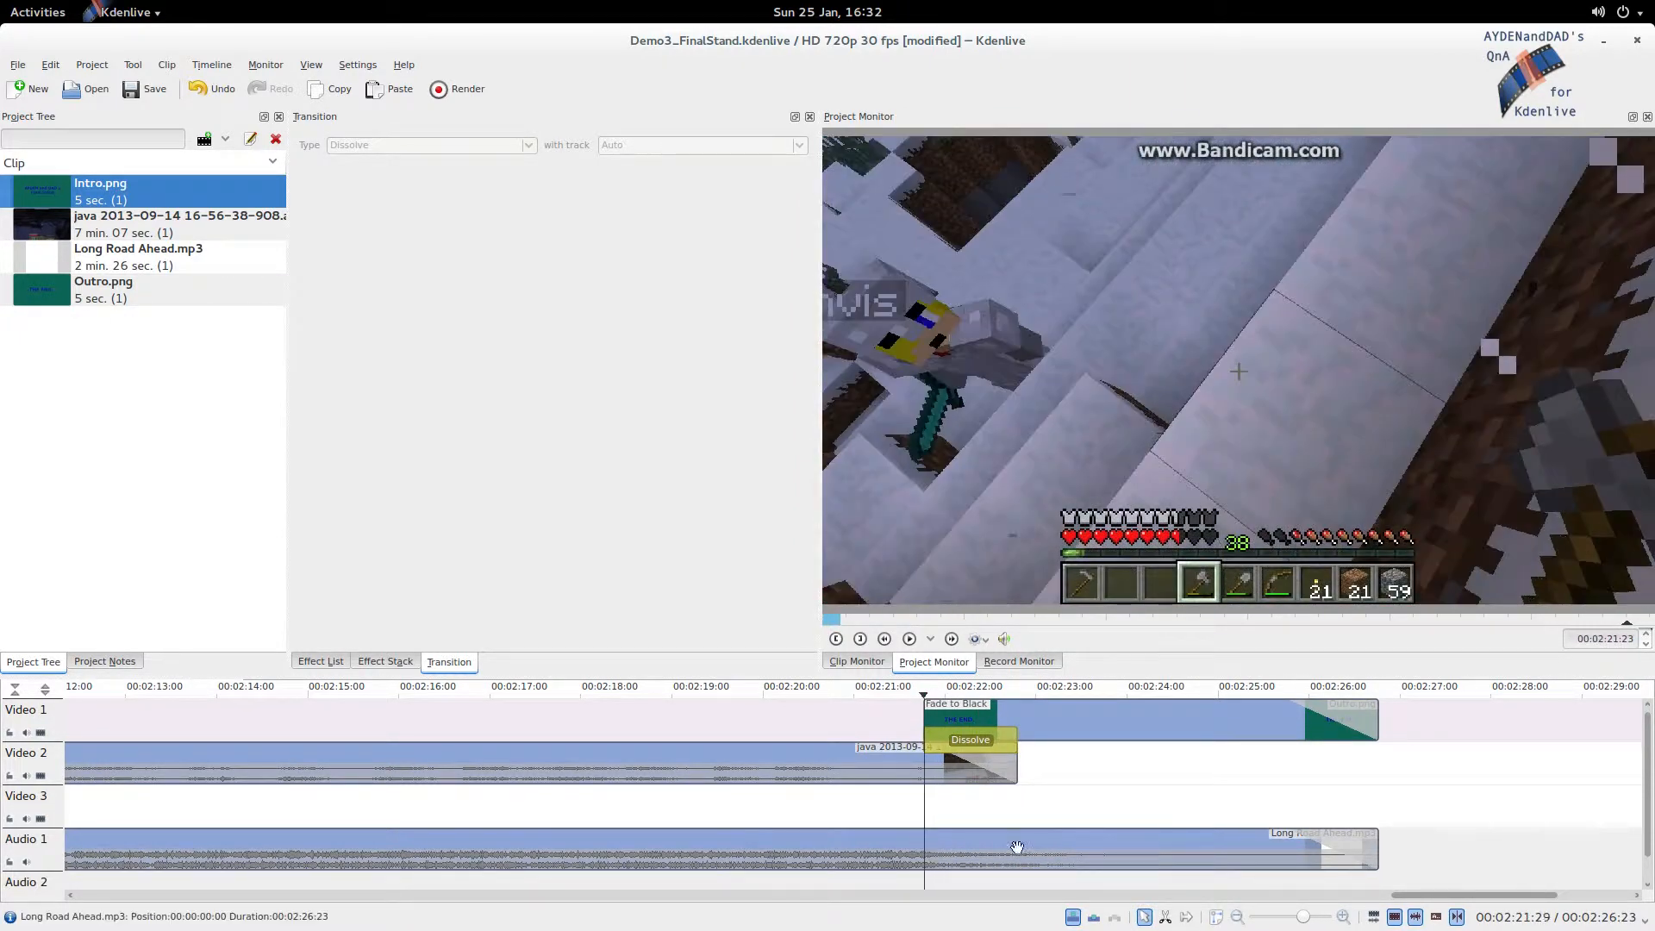
Remove the Fade to Black effect from the Intro.png clip and the Fade from Black effect from the gameplay clip
click(1267, 918)
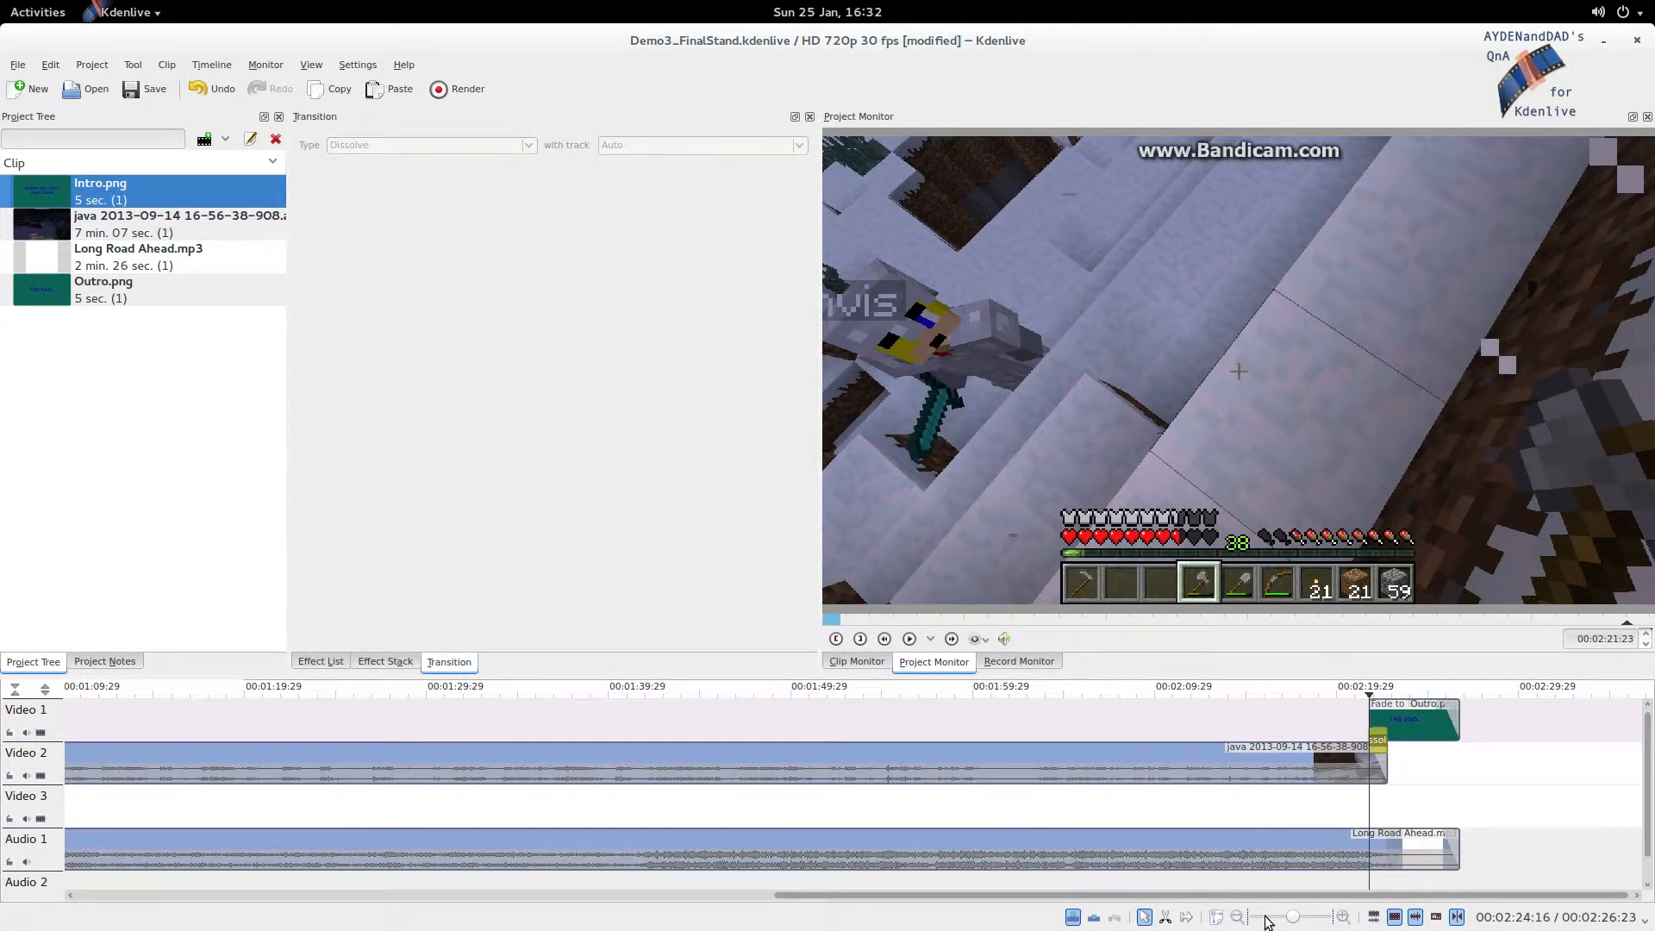
click(1267, 918)
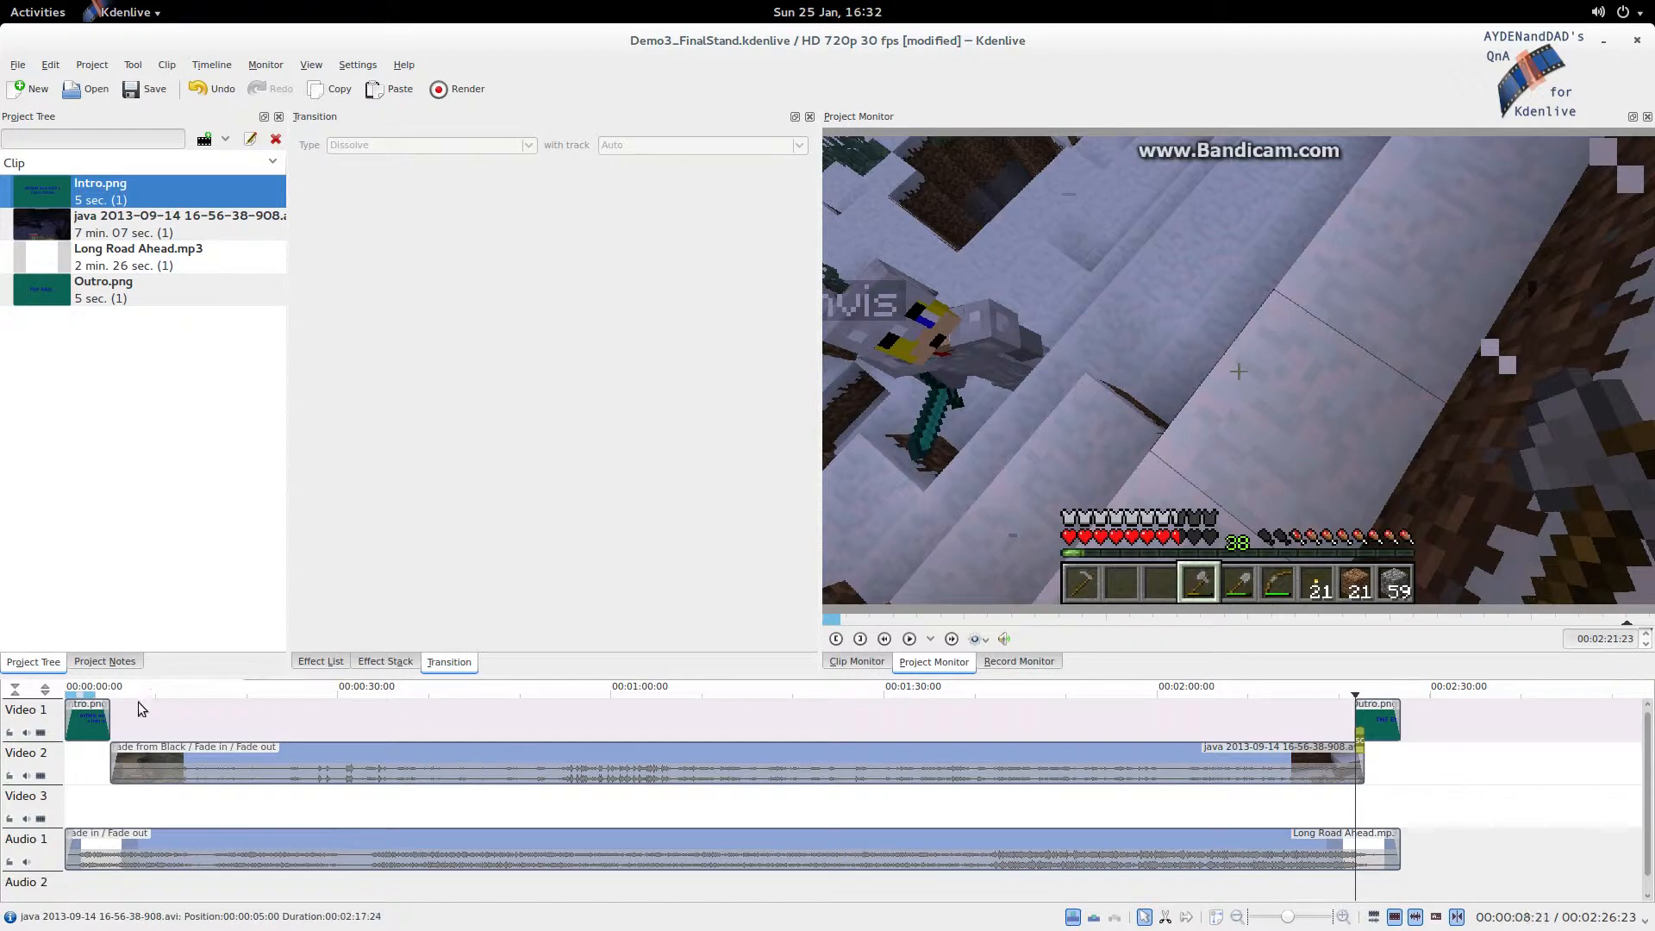
click(103, 803)
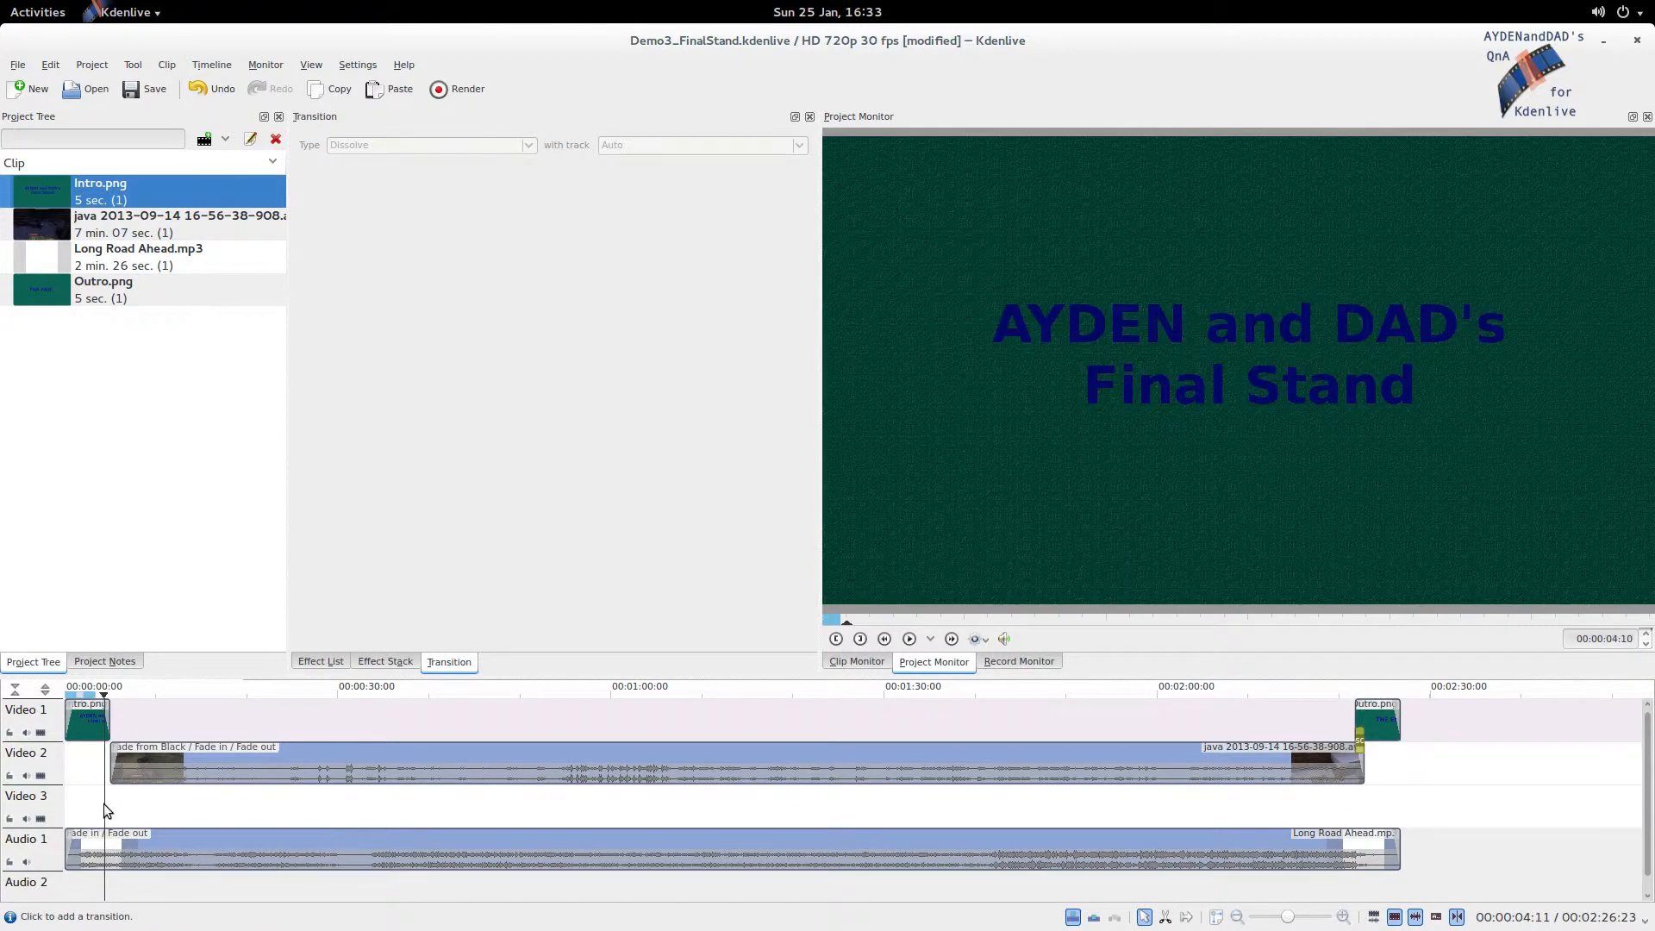
click(1309, 918)
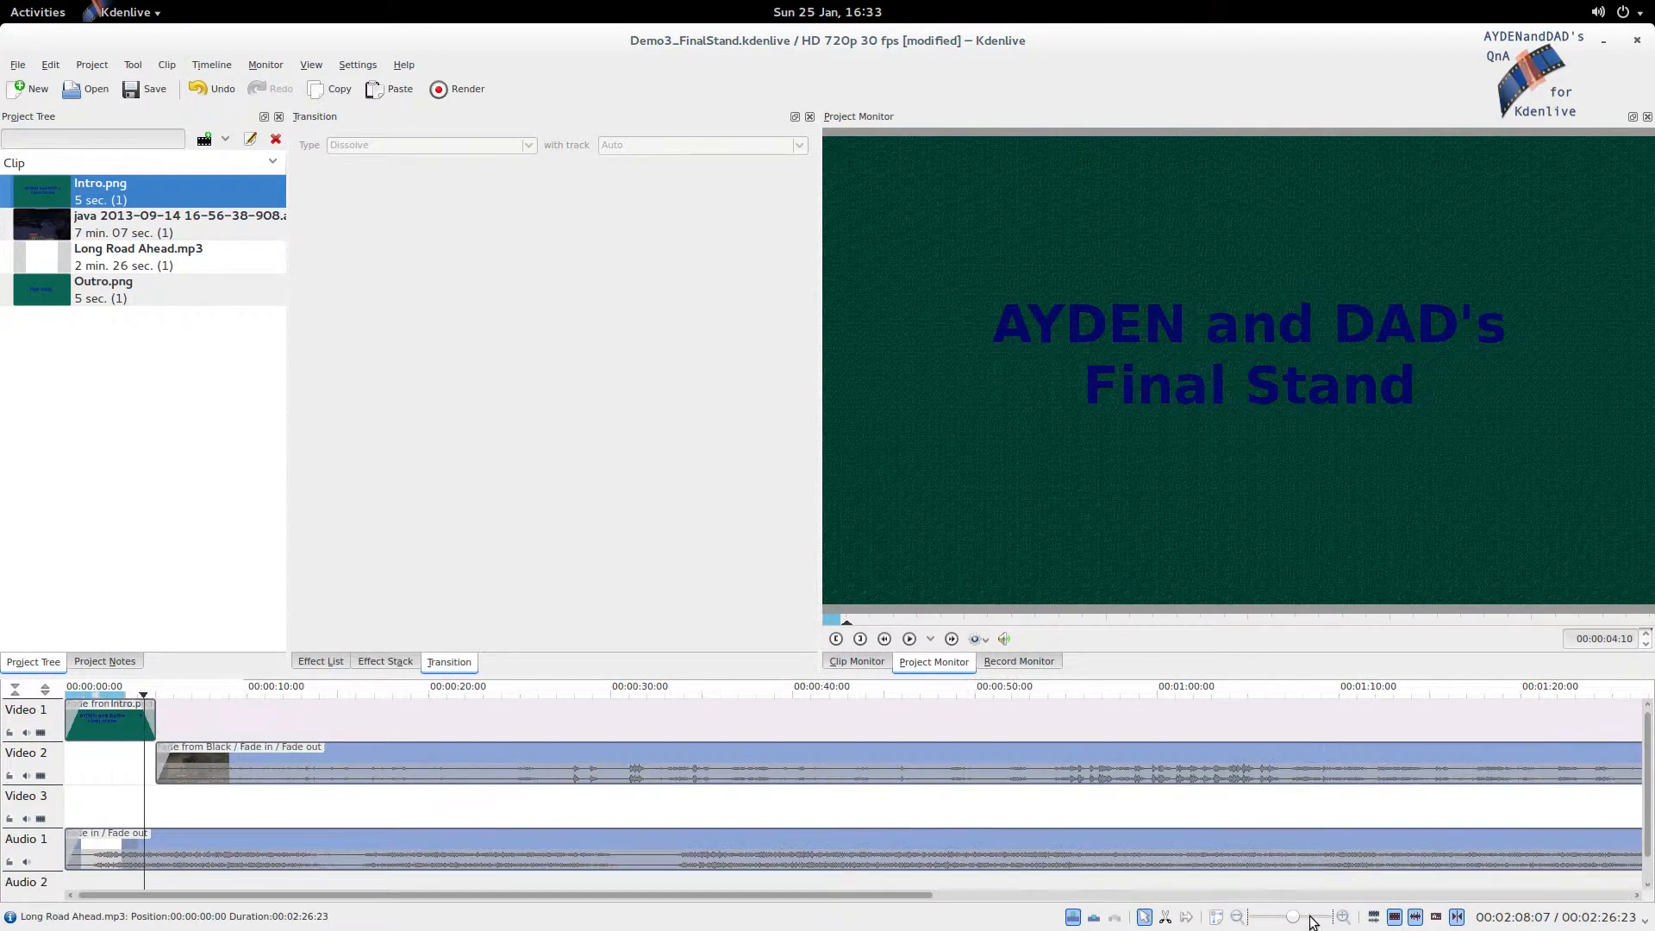
click(1309, 918)
click(1310, 918)
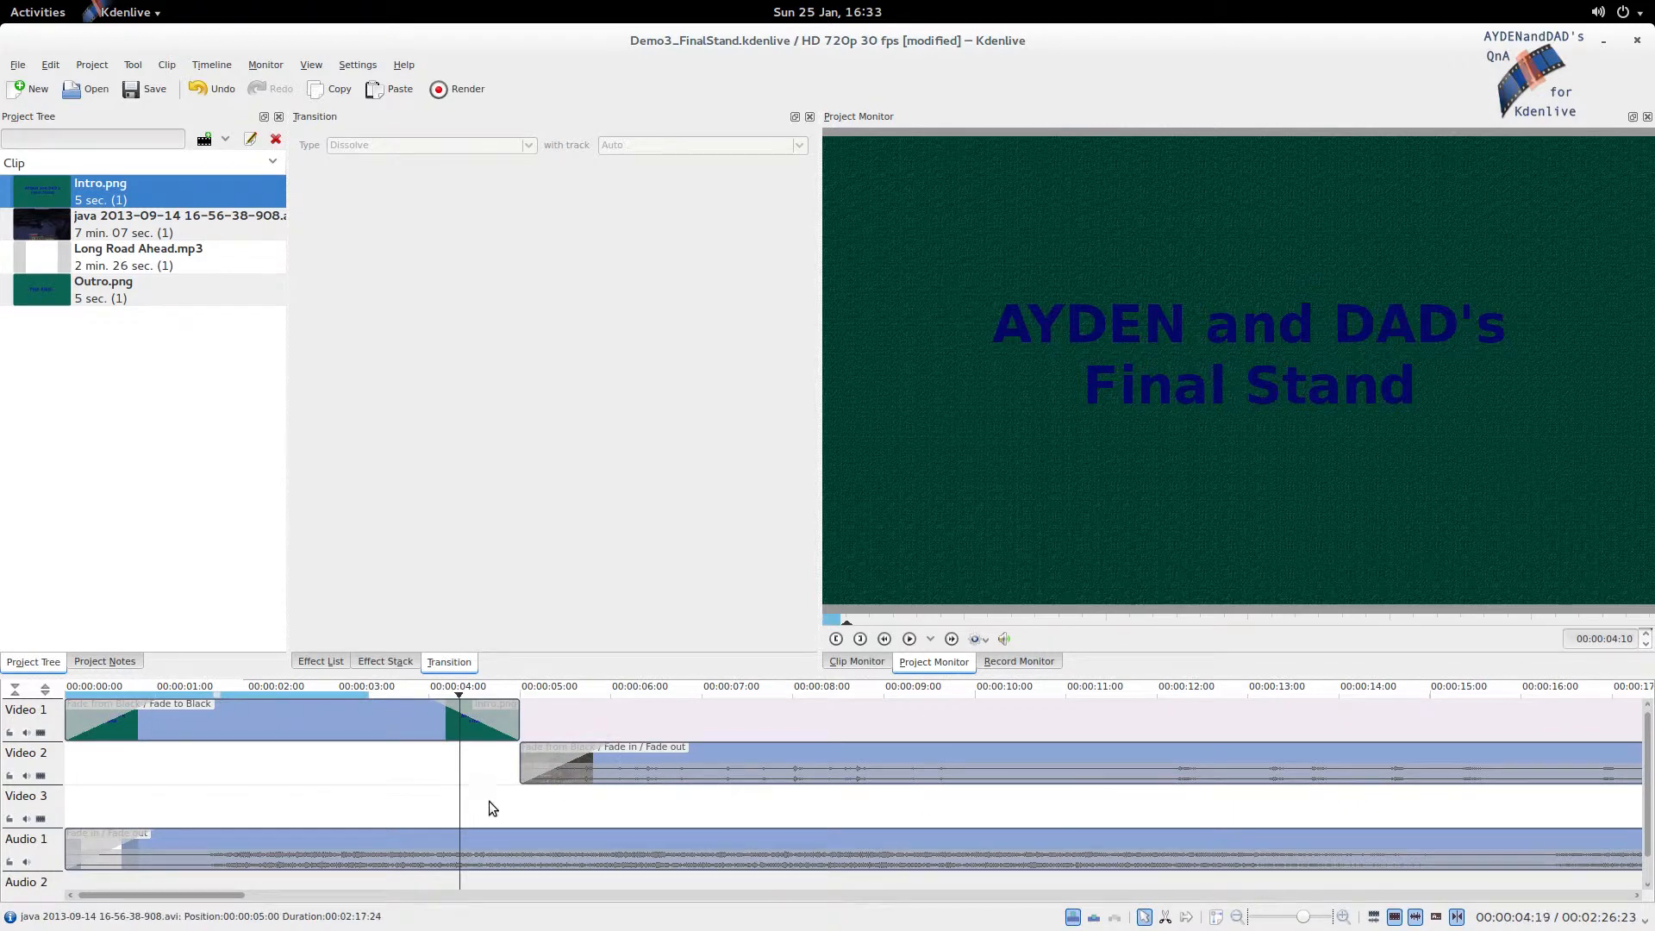
click(512, 813)
click(483, 722)
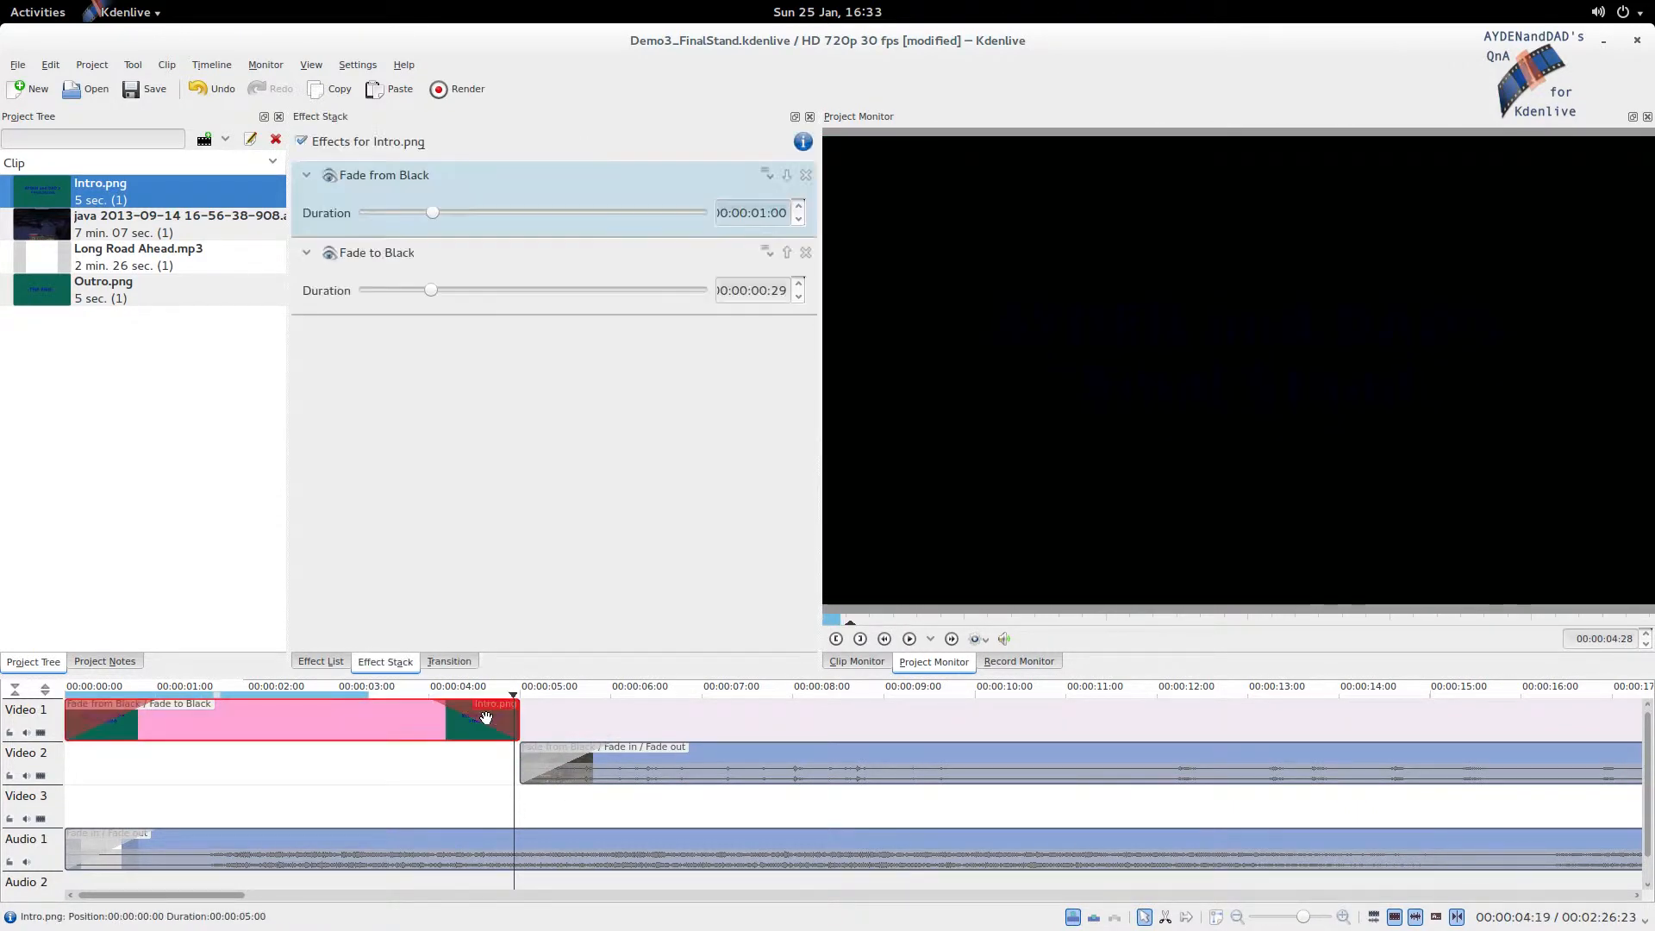
click(806, 253)
click(586, 766)
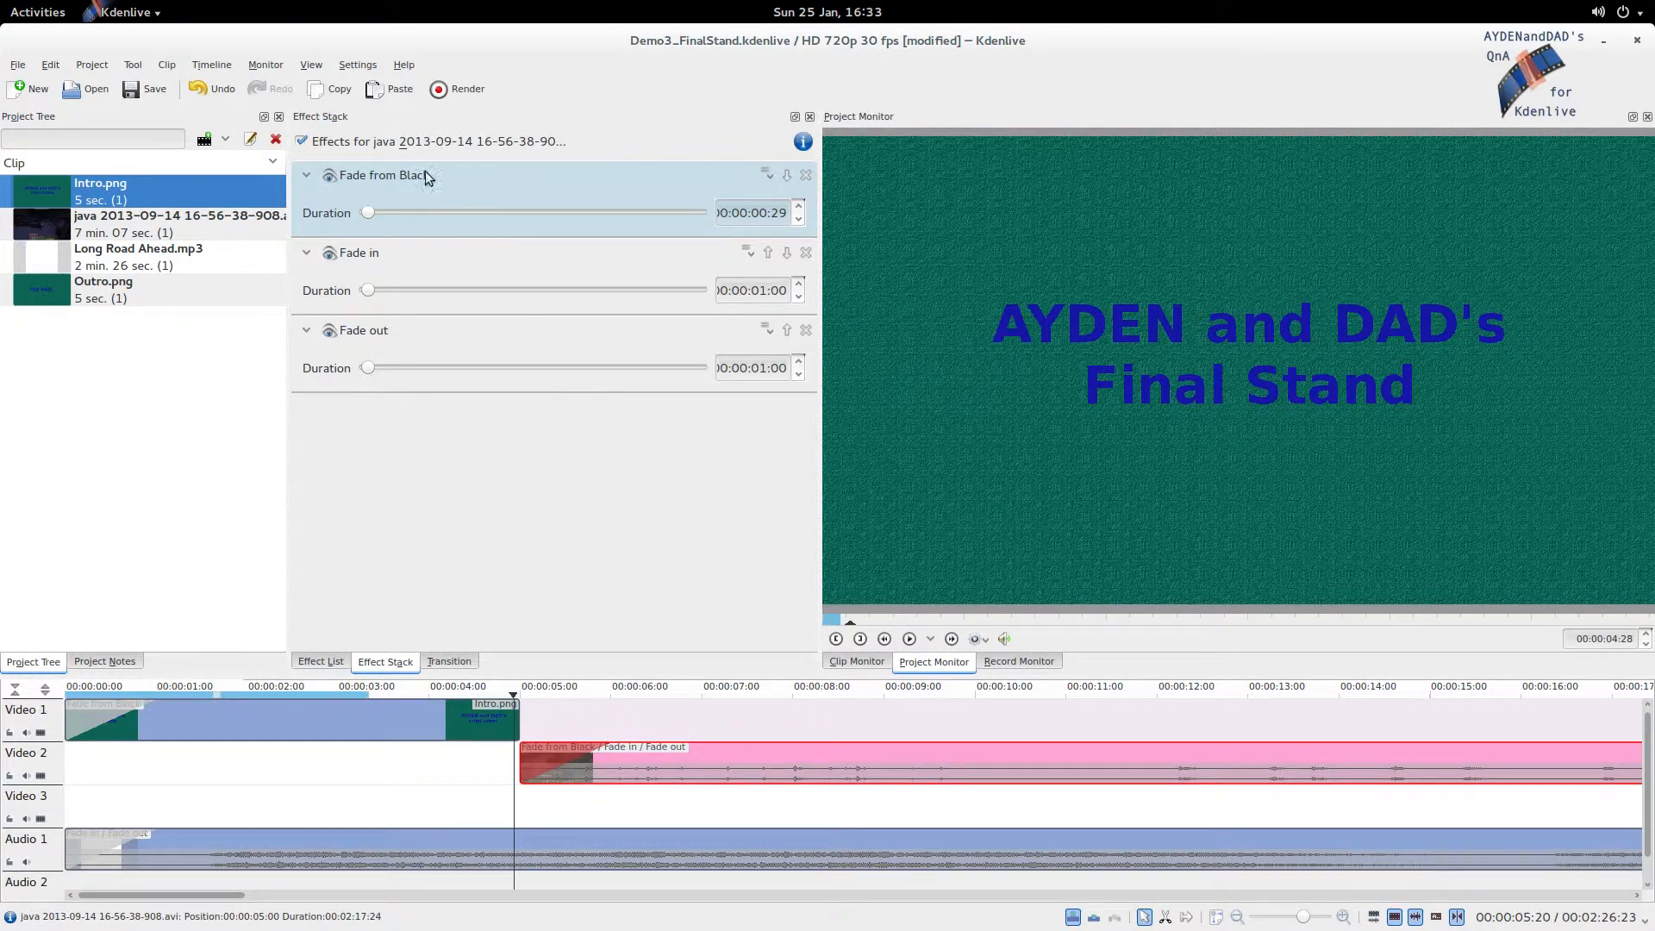
click(806, 175)
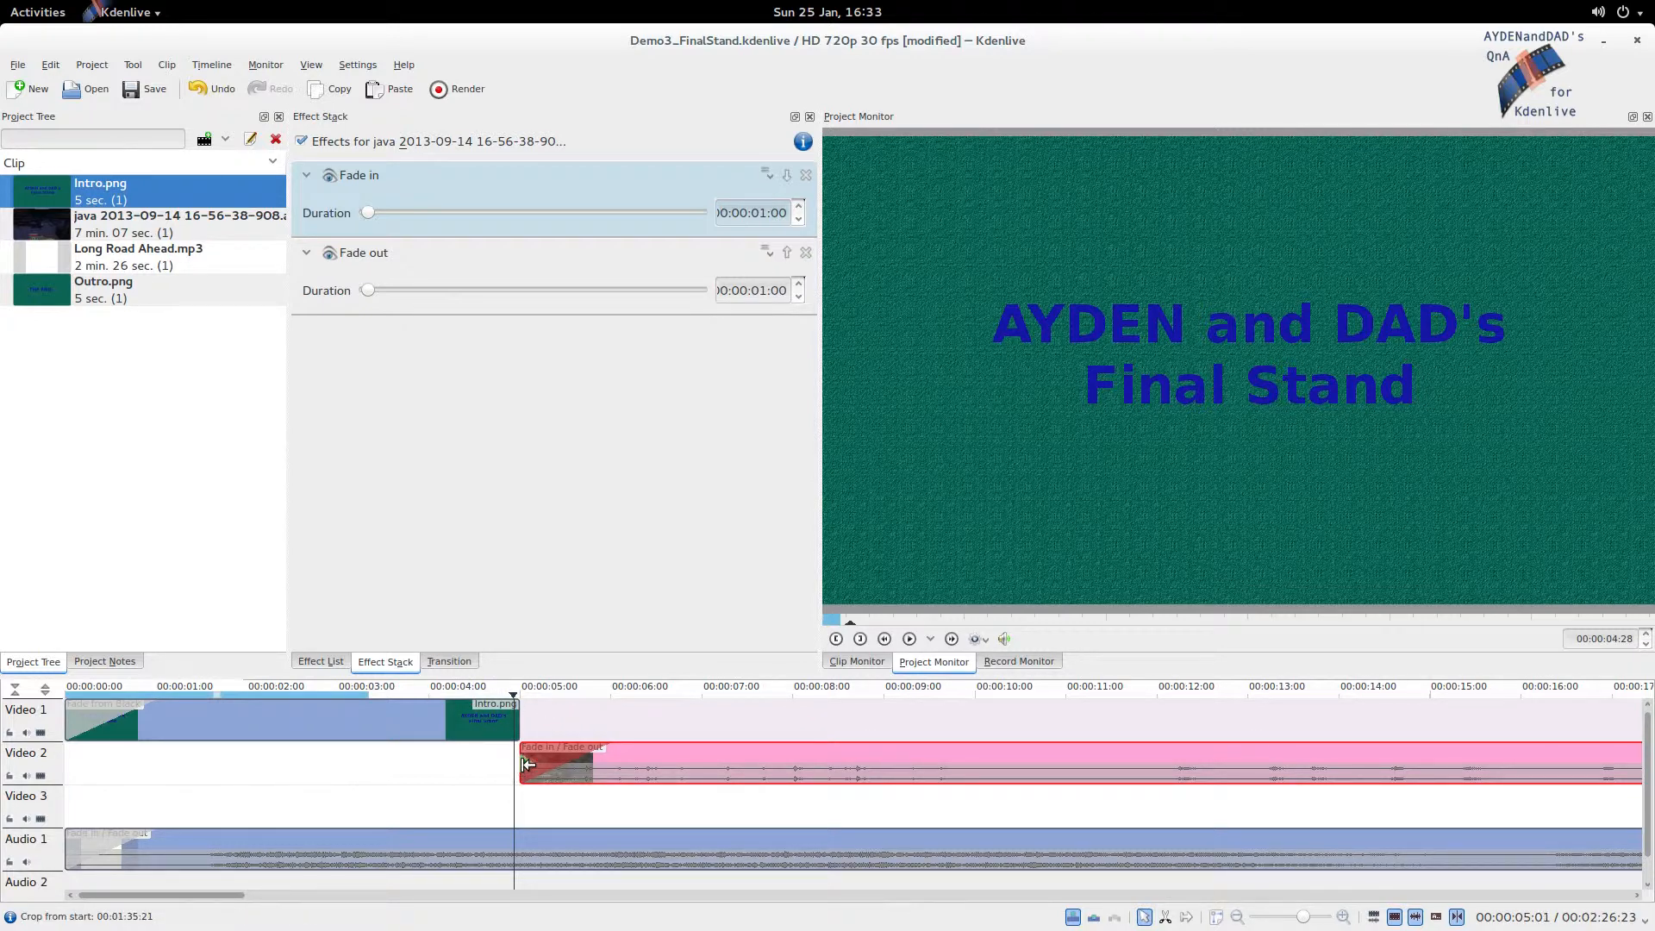
Extend the gameplay clip's start by about 1 second beneath Intro.png and add a Dissolve transition across the overlap
drag(528, 765, 437, 762)
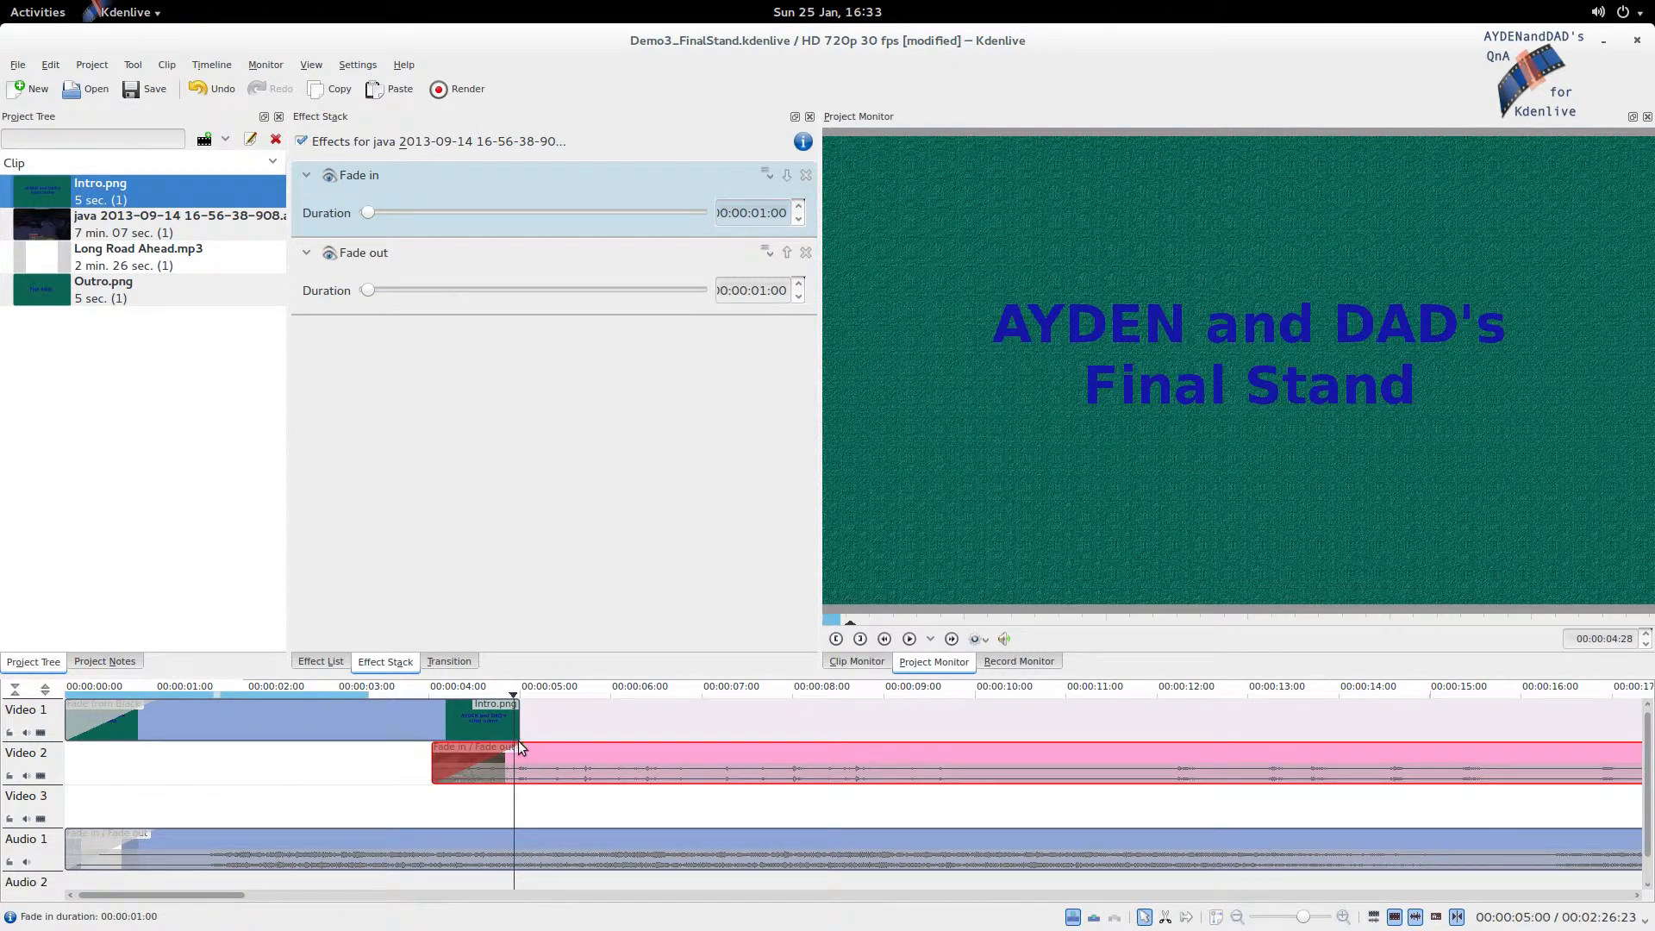
click(621, 715)
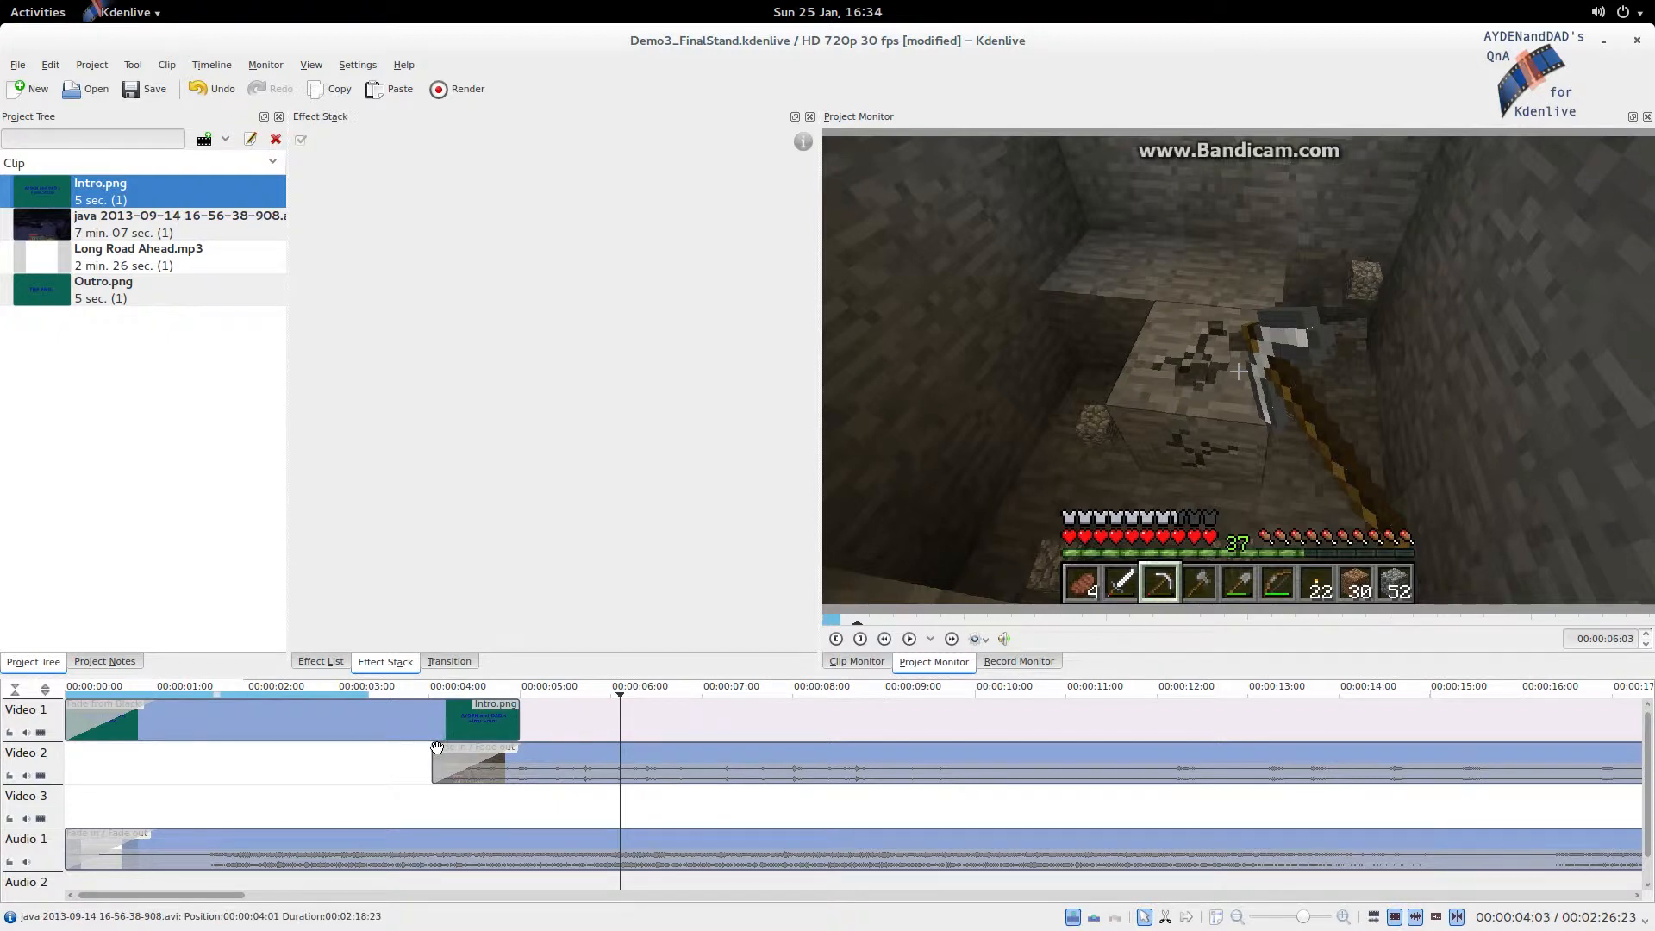
click(516, 740)
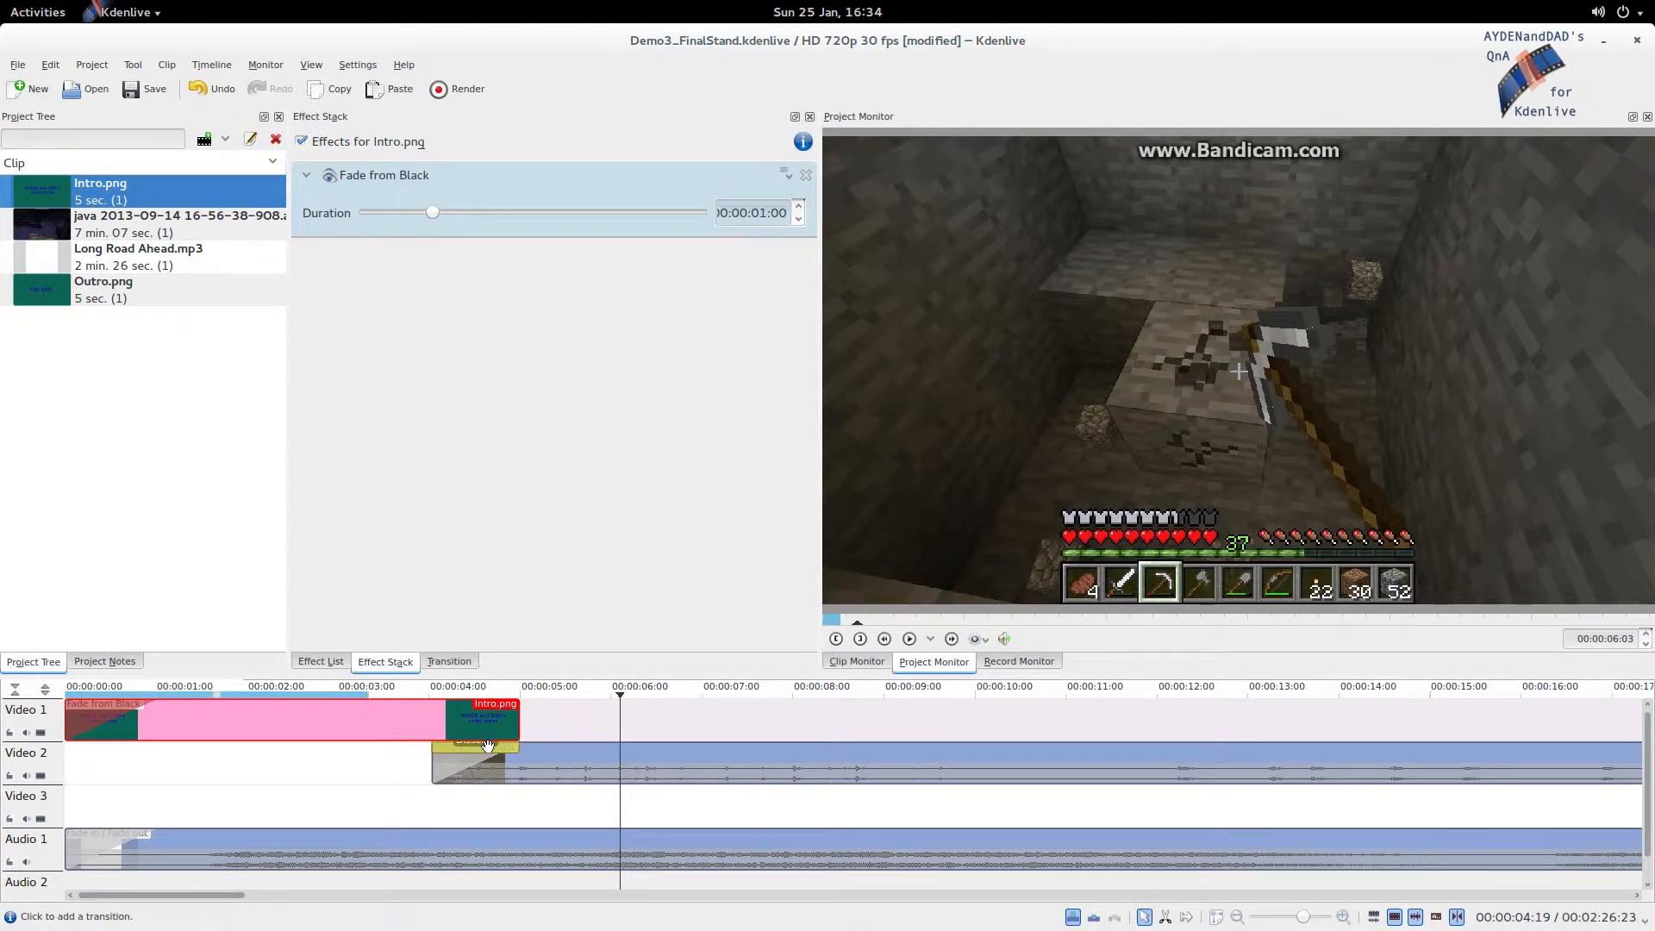
click(487, 745)
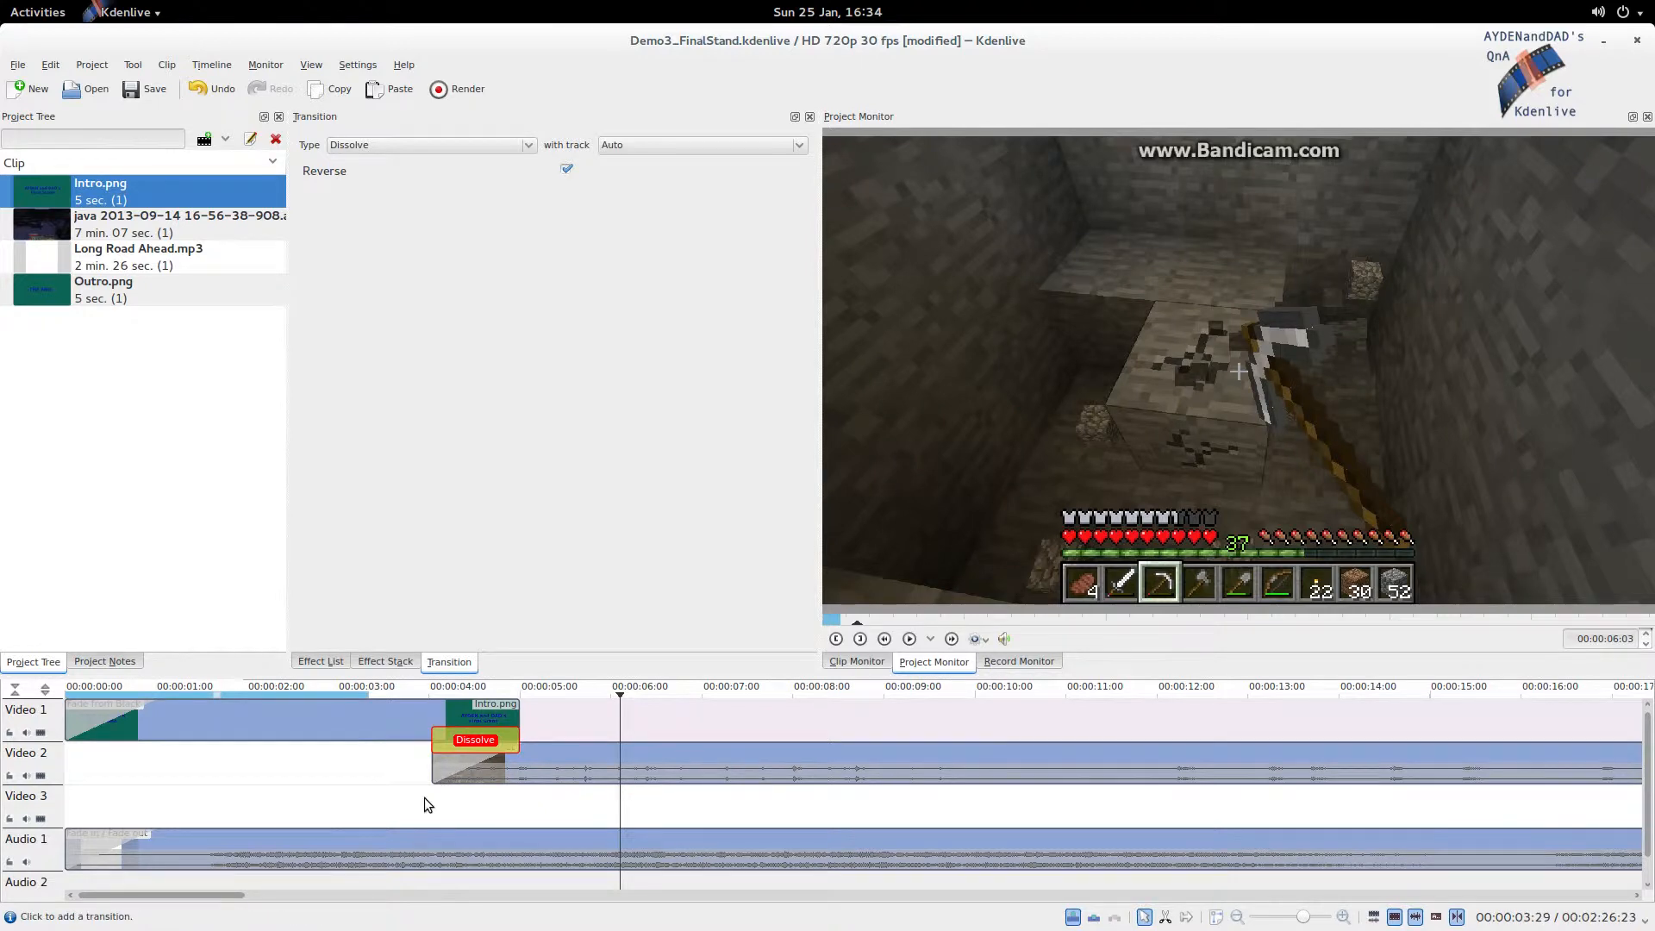
Scrub the playhead through the Dissolve between Intro.png and the gameplay clip to preview it, and check the gameplay clip's remaining effects
drag(424, 805, 499, 797)
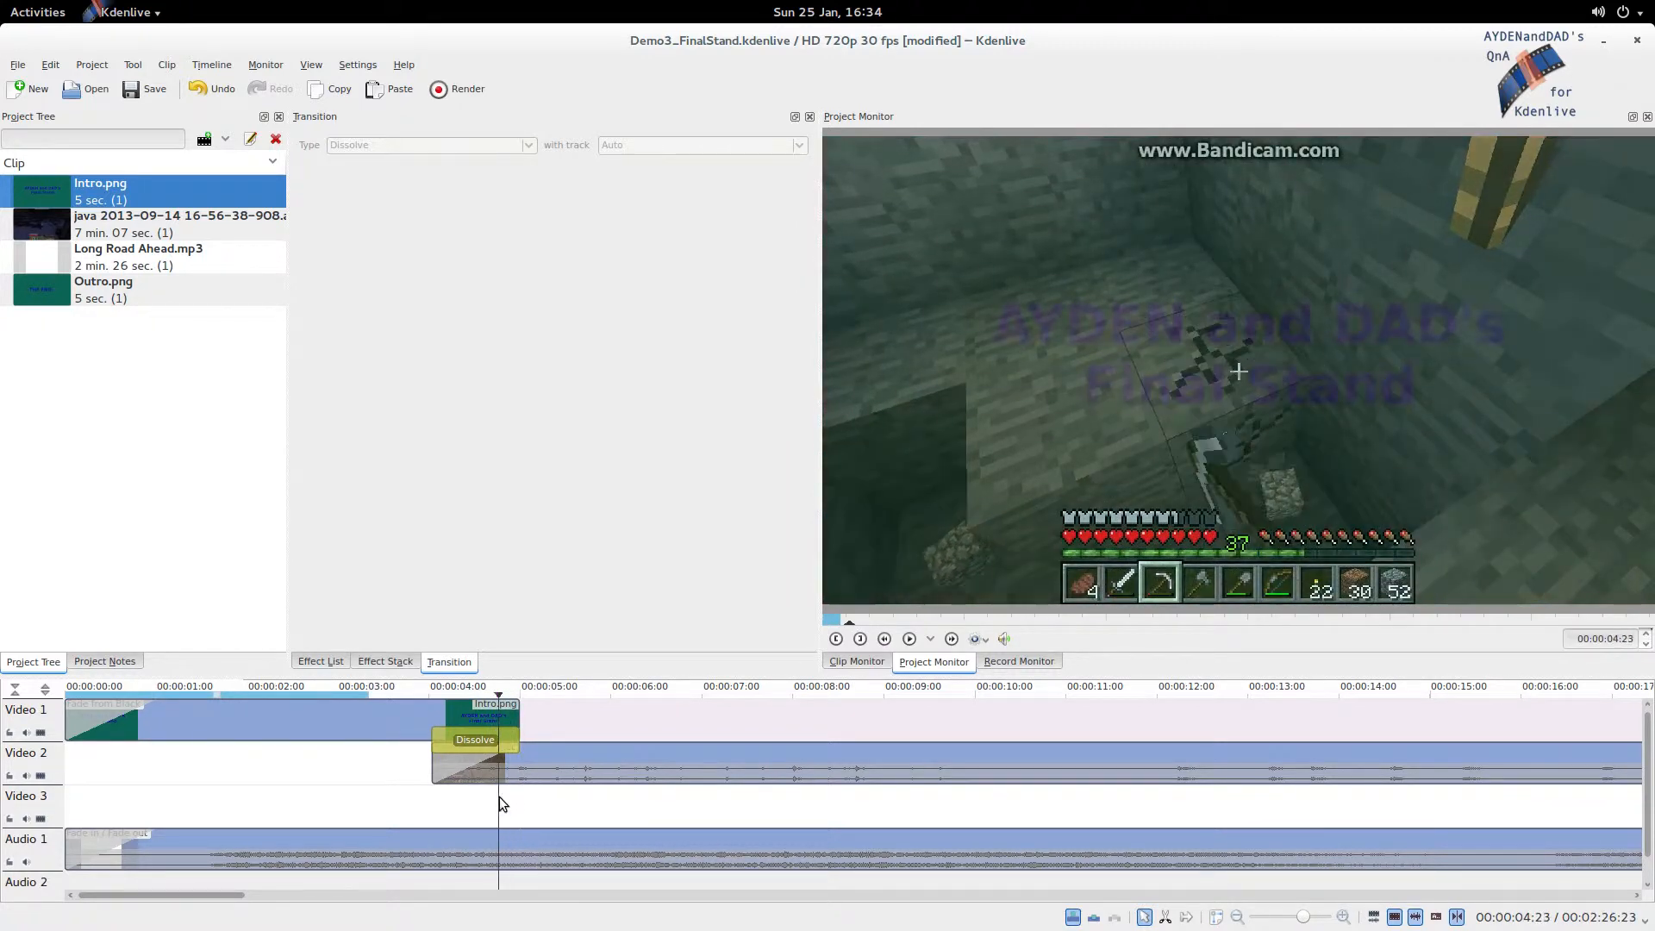
drag(381, 774, 530, 815)
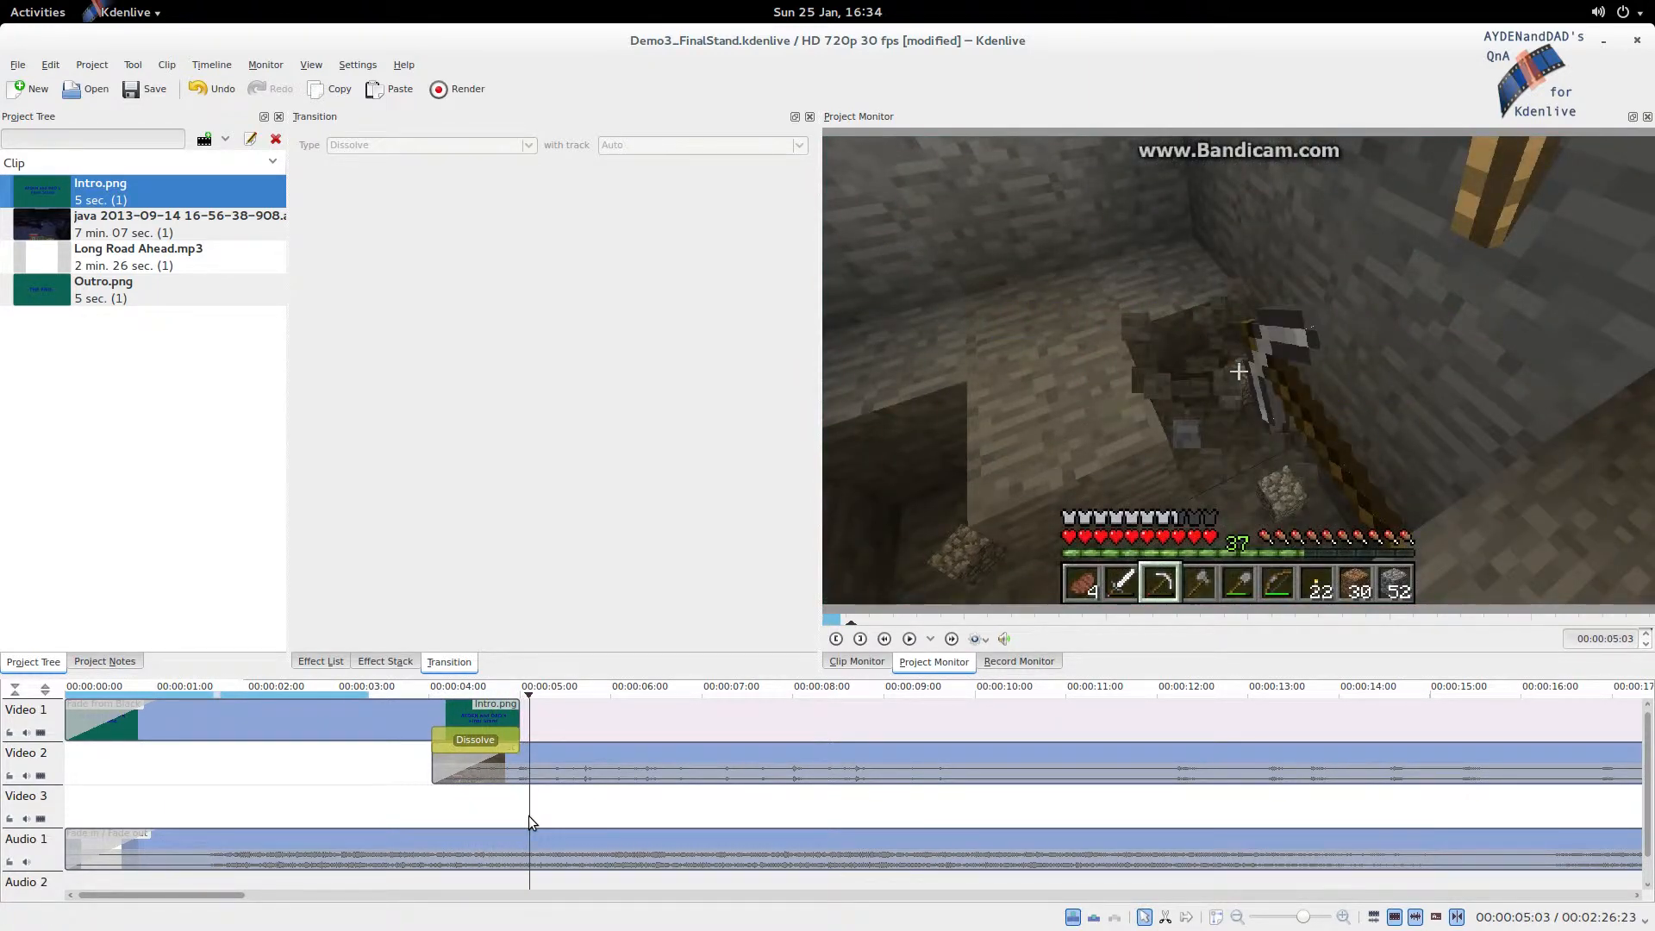
click(476, 772)
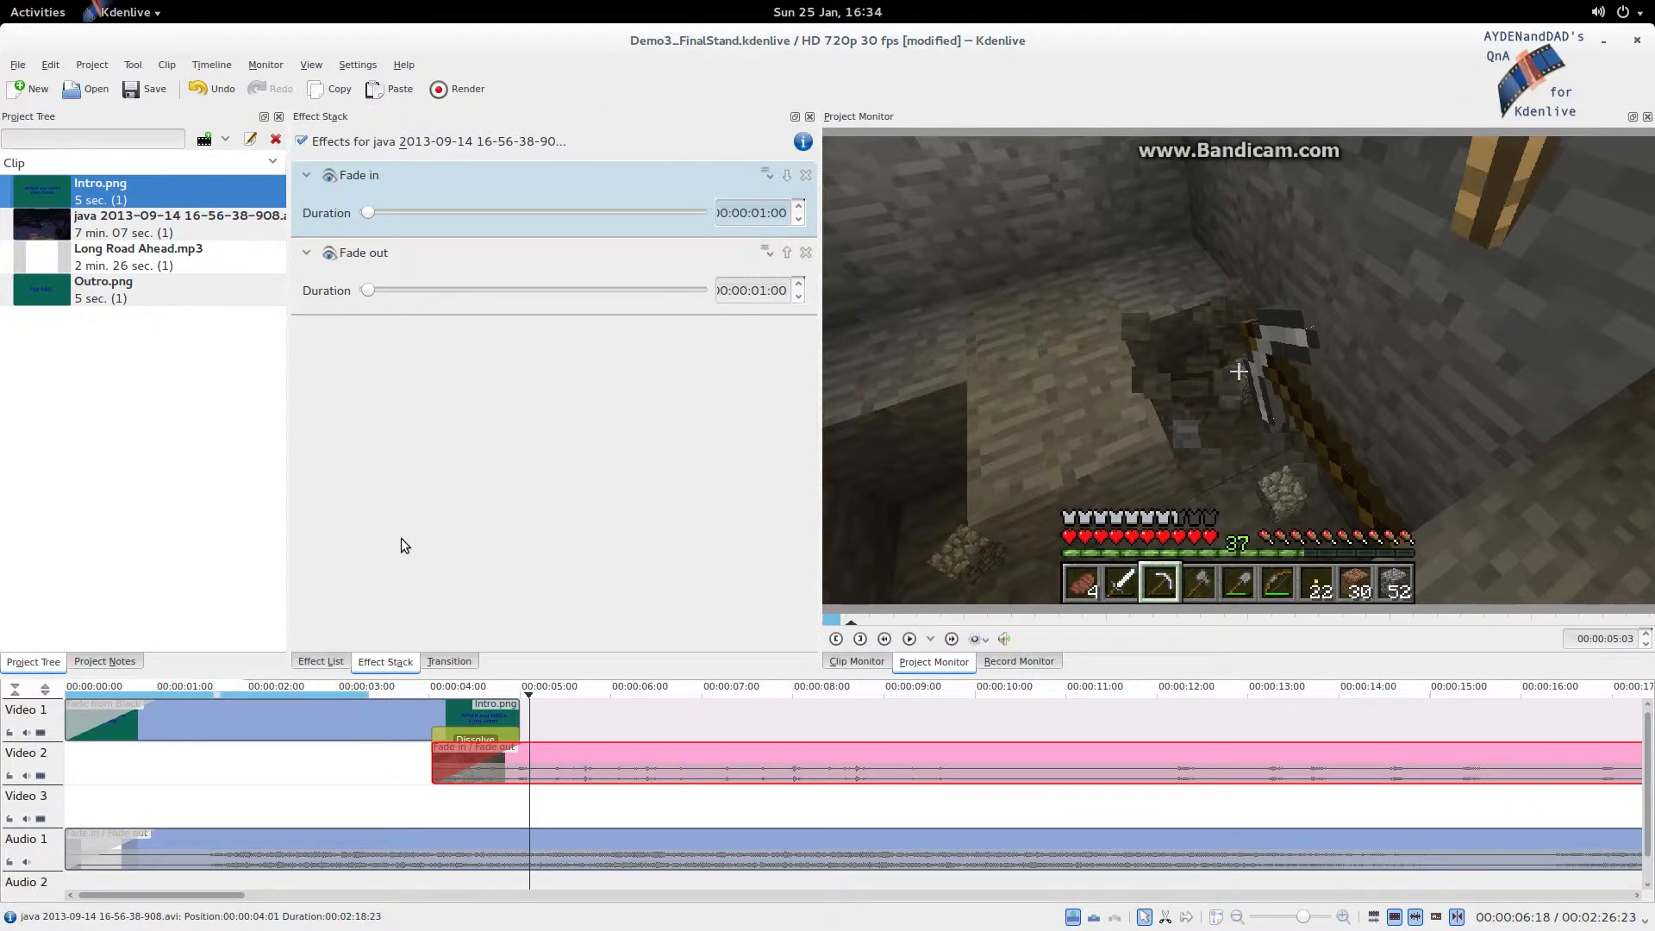
Save the project and render it in full to Demo3_FinalStand.mp4 with the MP4 H.264/AAC (CBR) profile
click(17, 66)
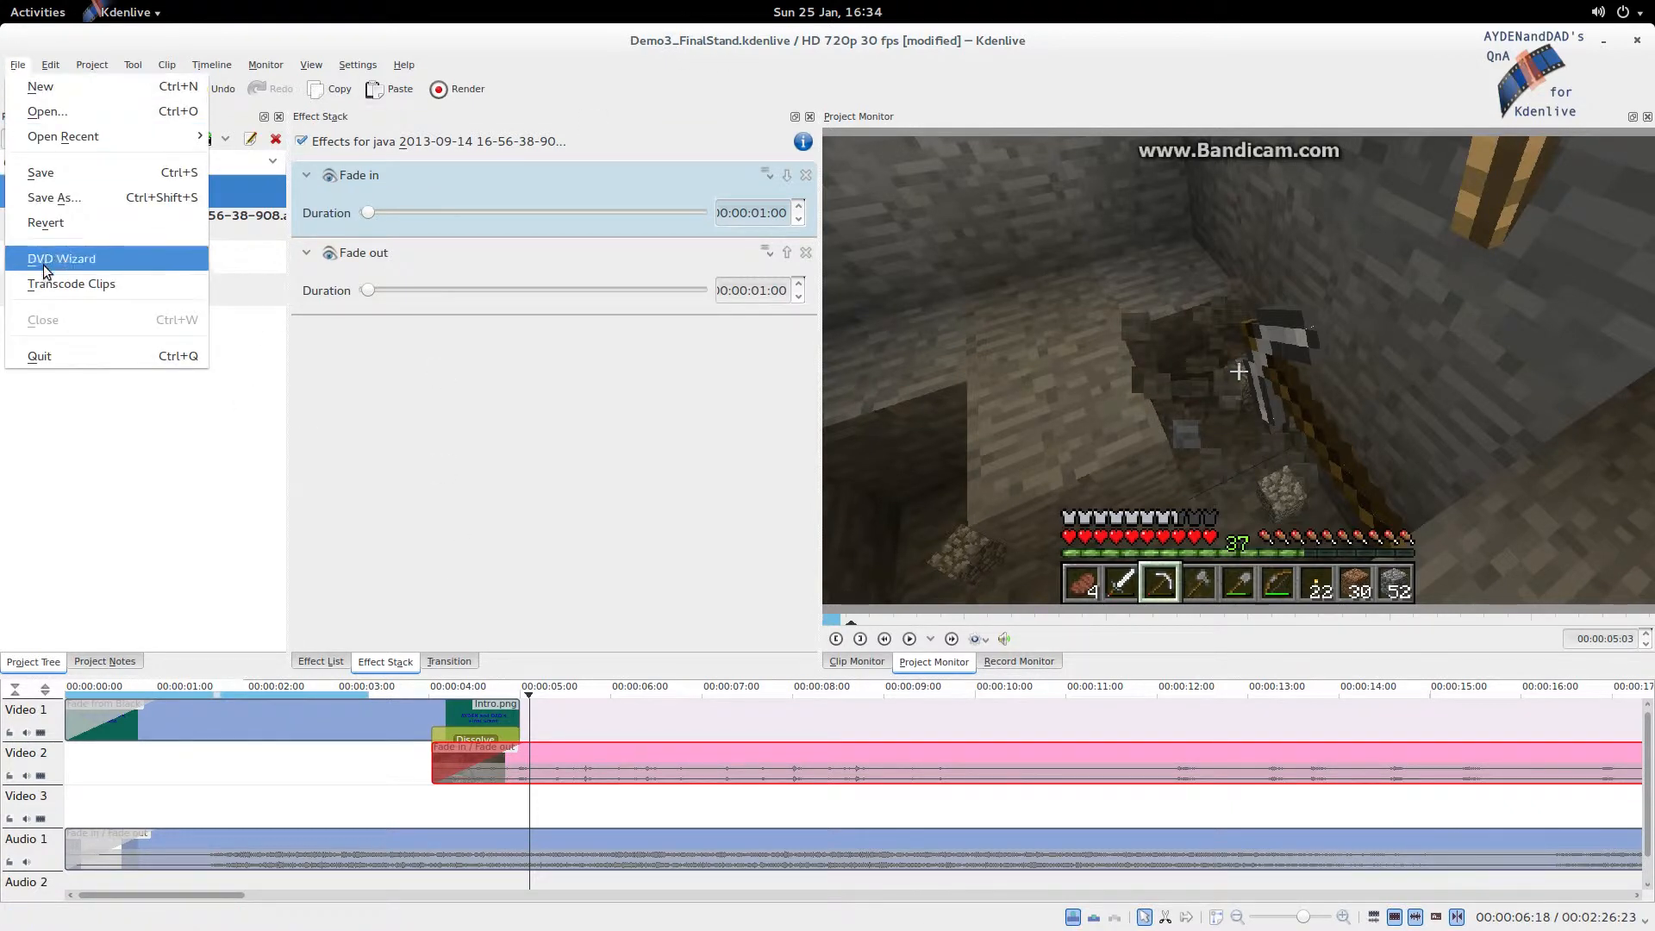
click(178, 172)
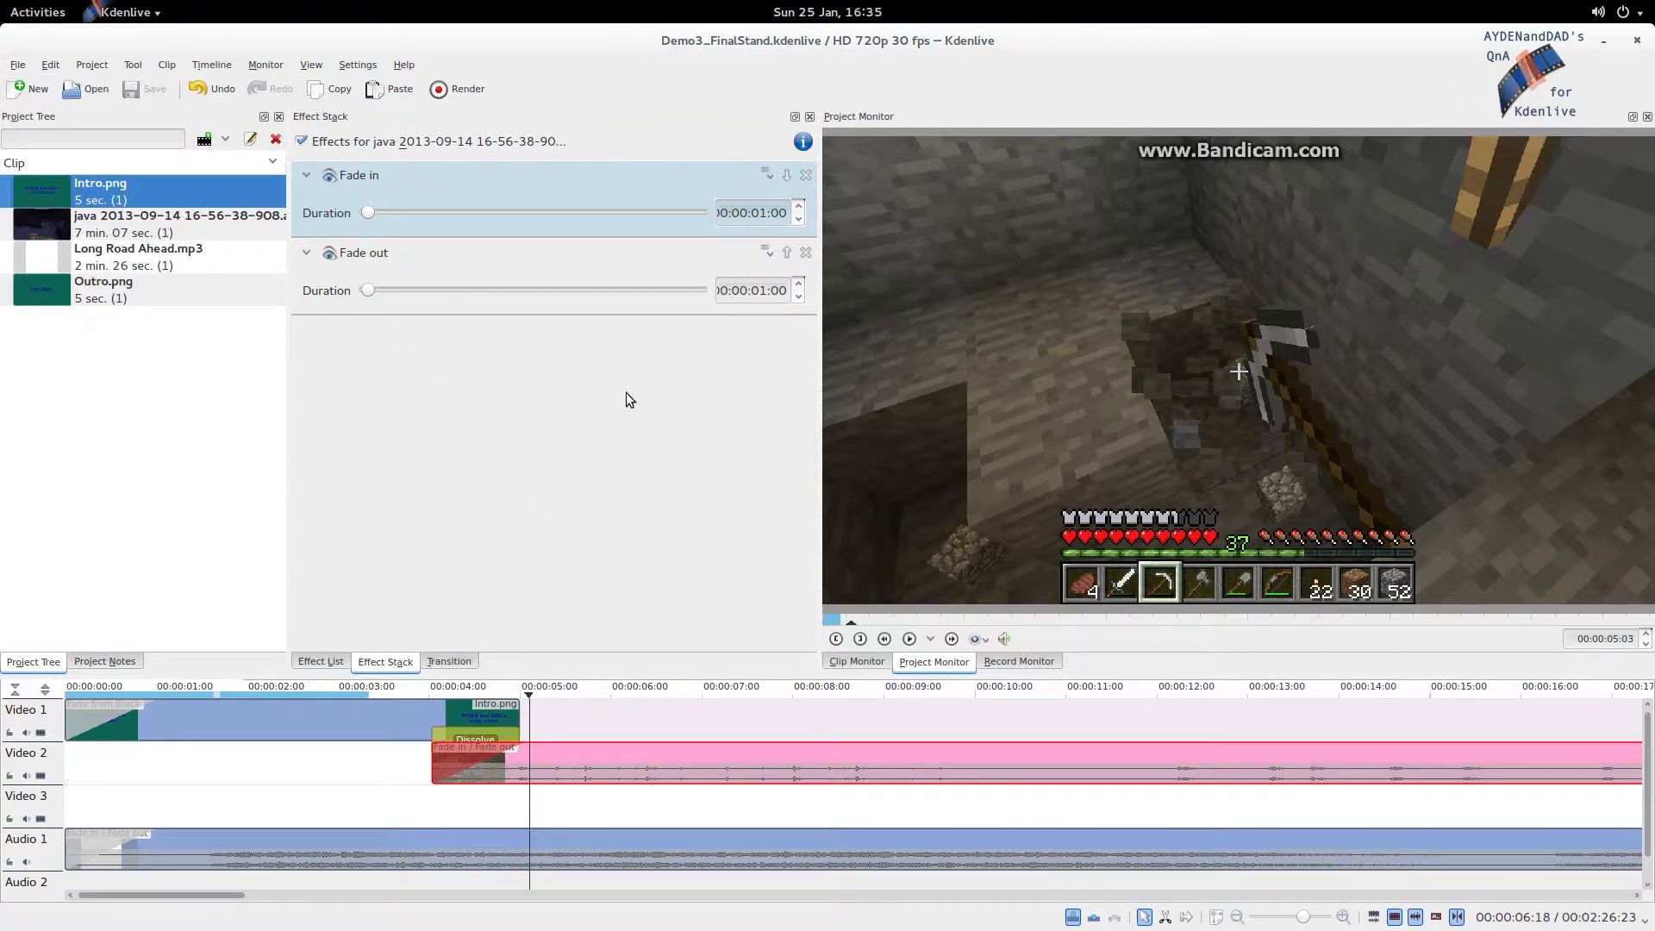
click(463, 91)
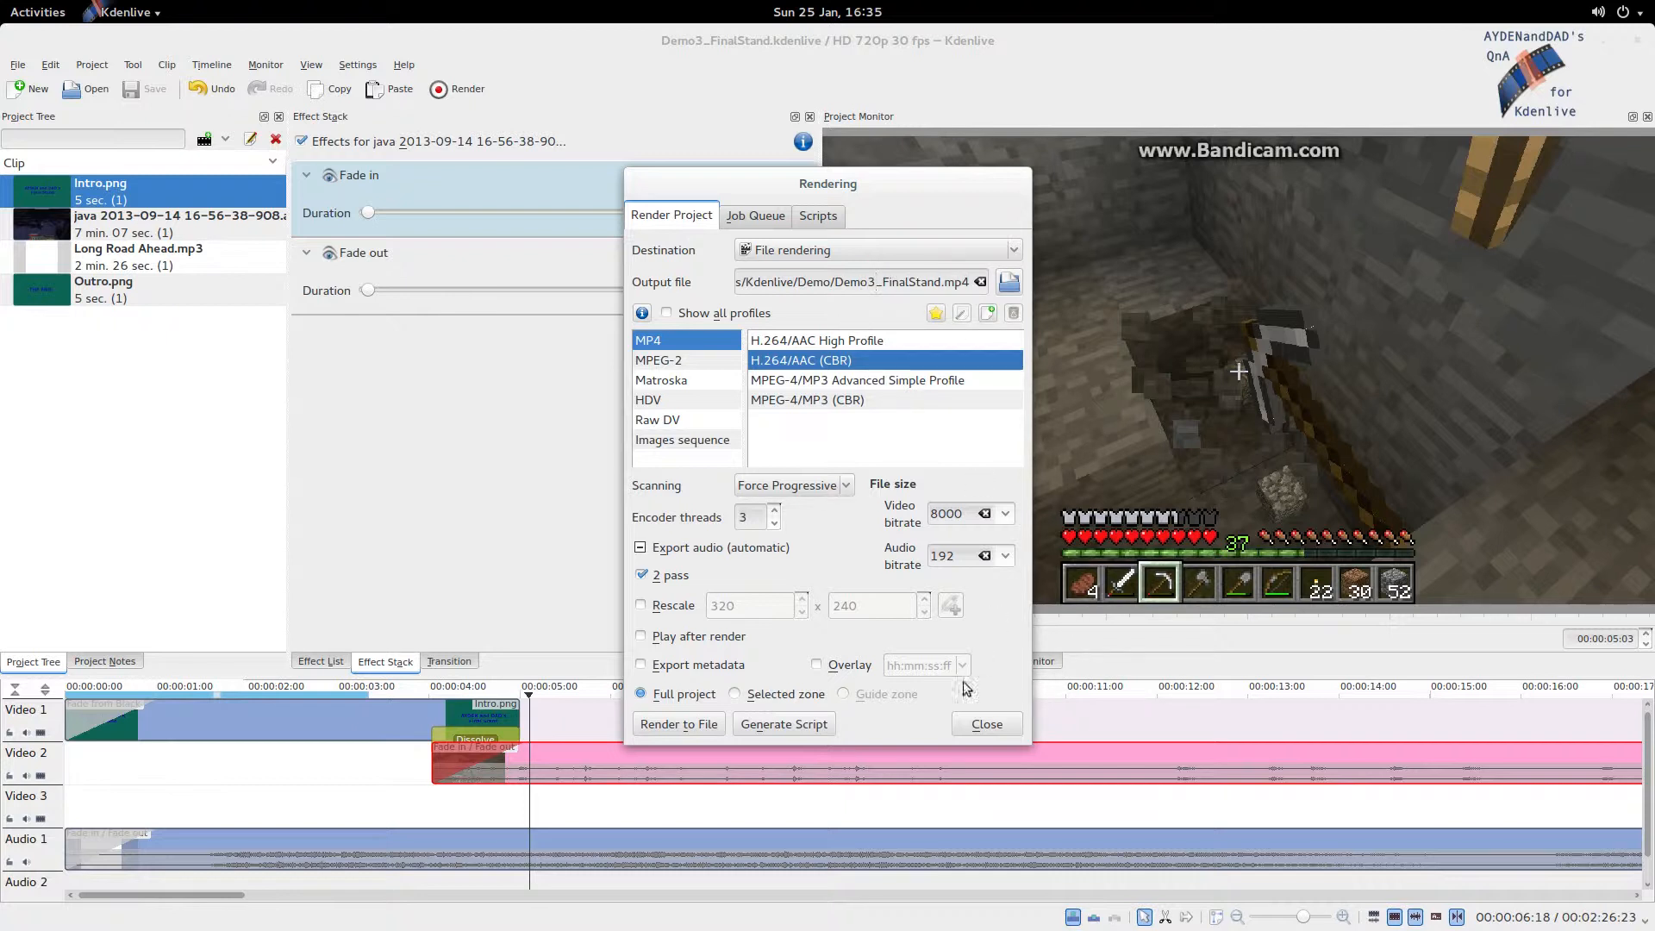
click(679, 724)
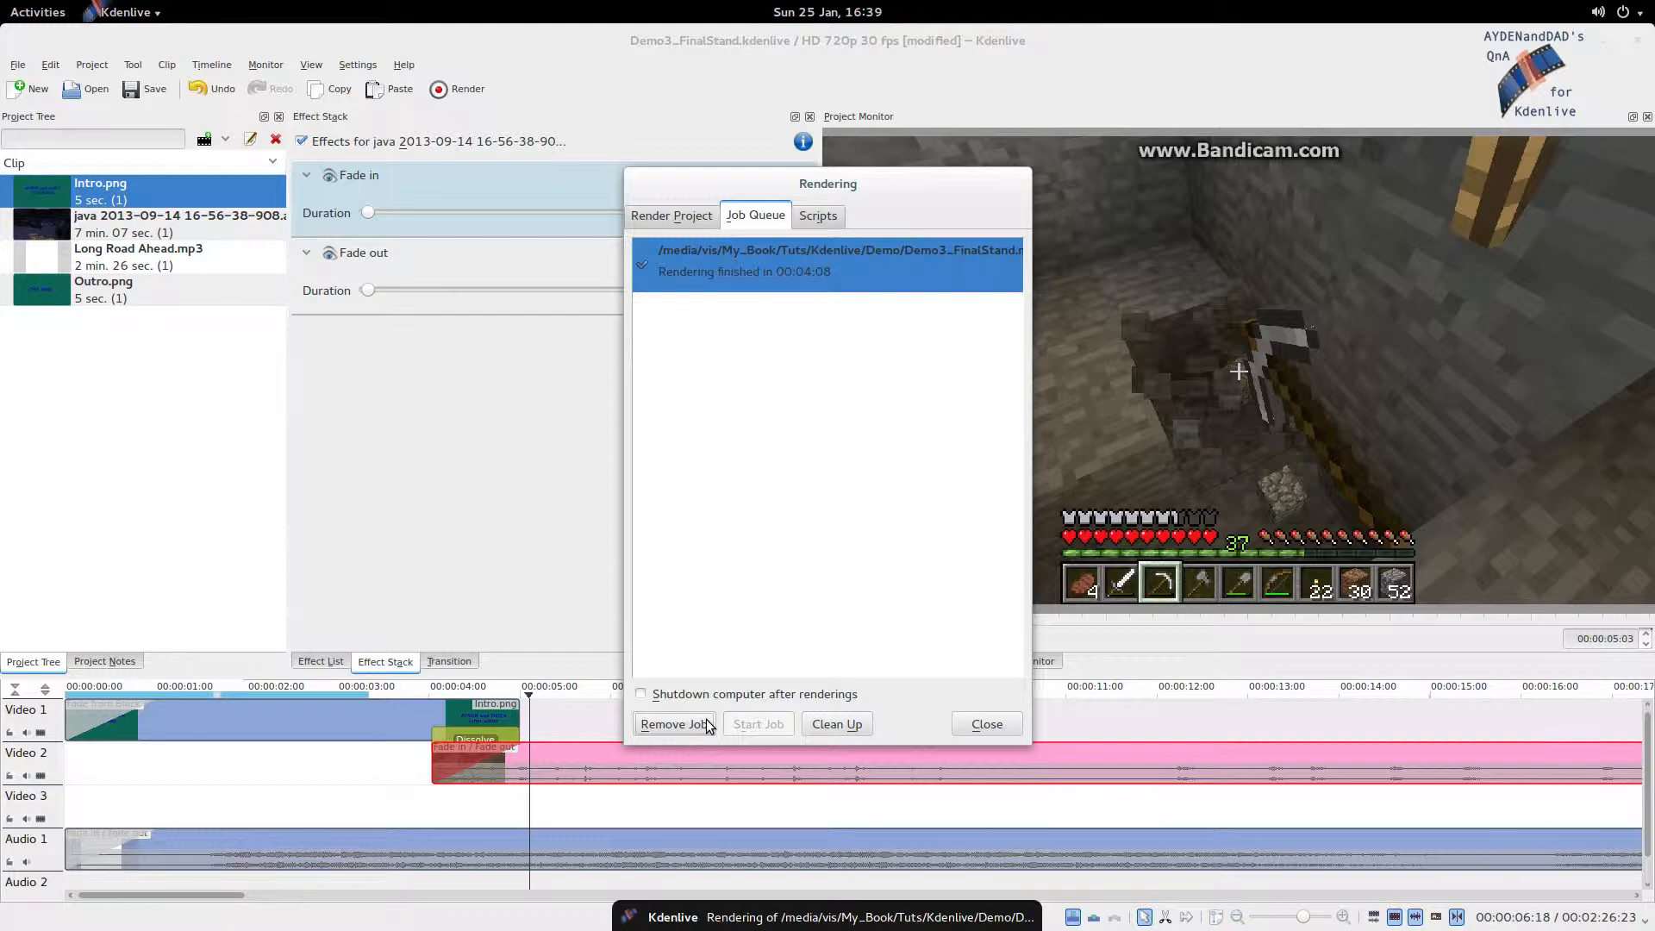
Play the rendered Demo3_FinalStand.mp4 from the finished render job to check the transitions, and close the player
double_click(774, 265)
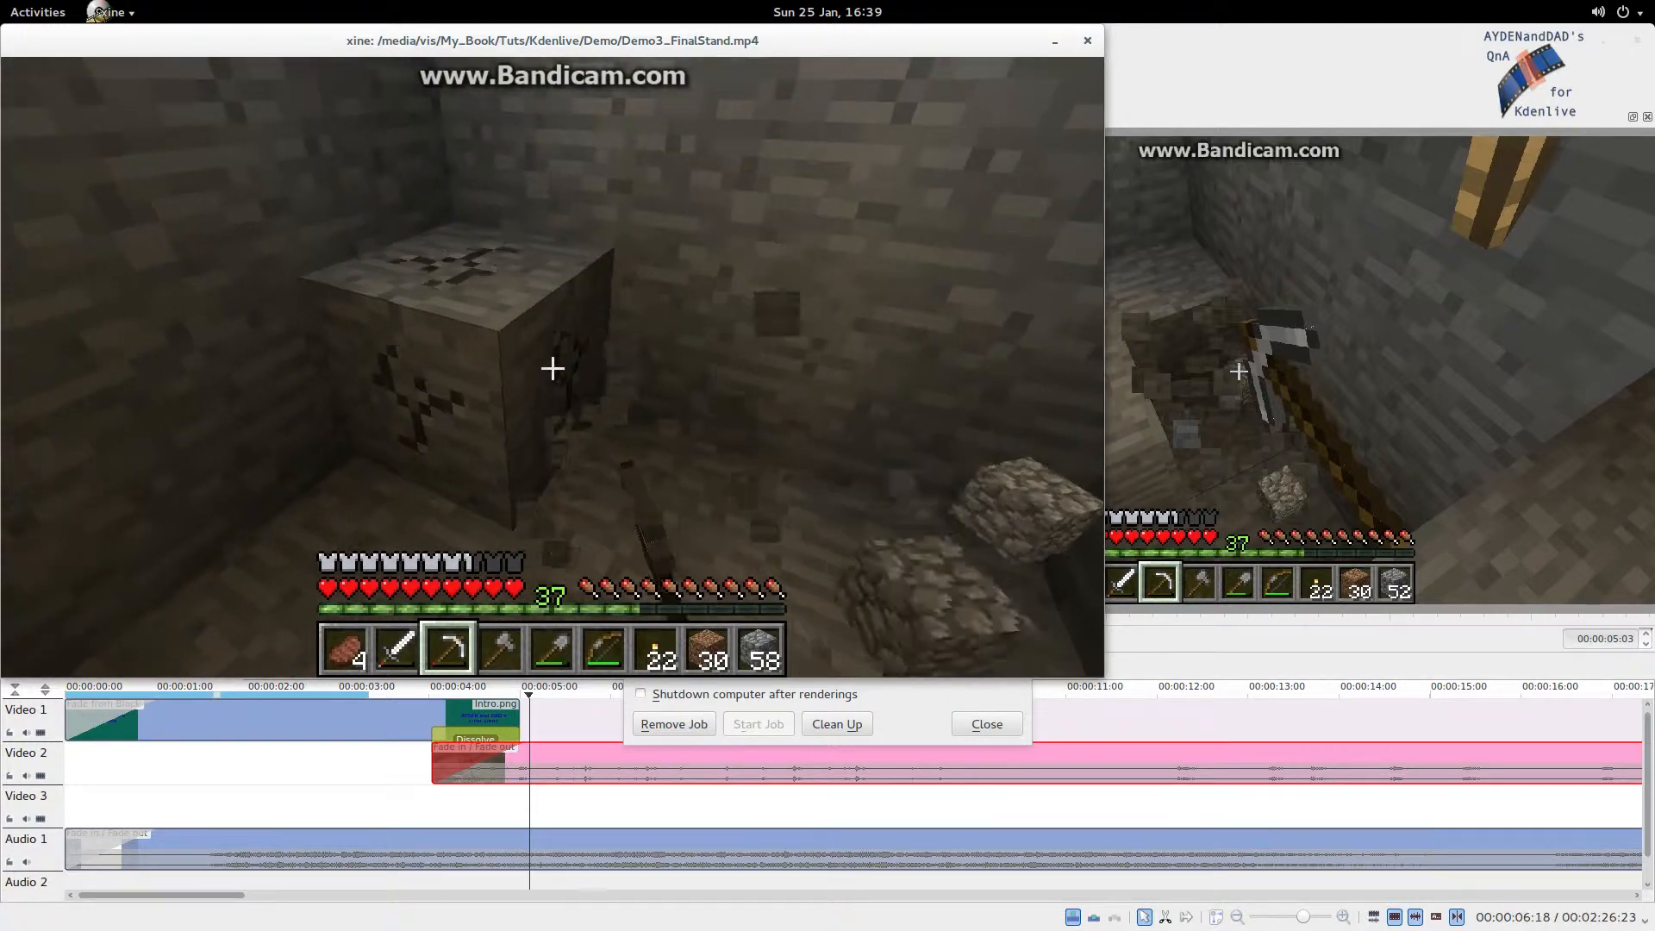
click(1083, 41)
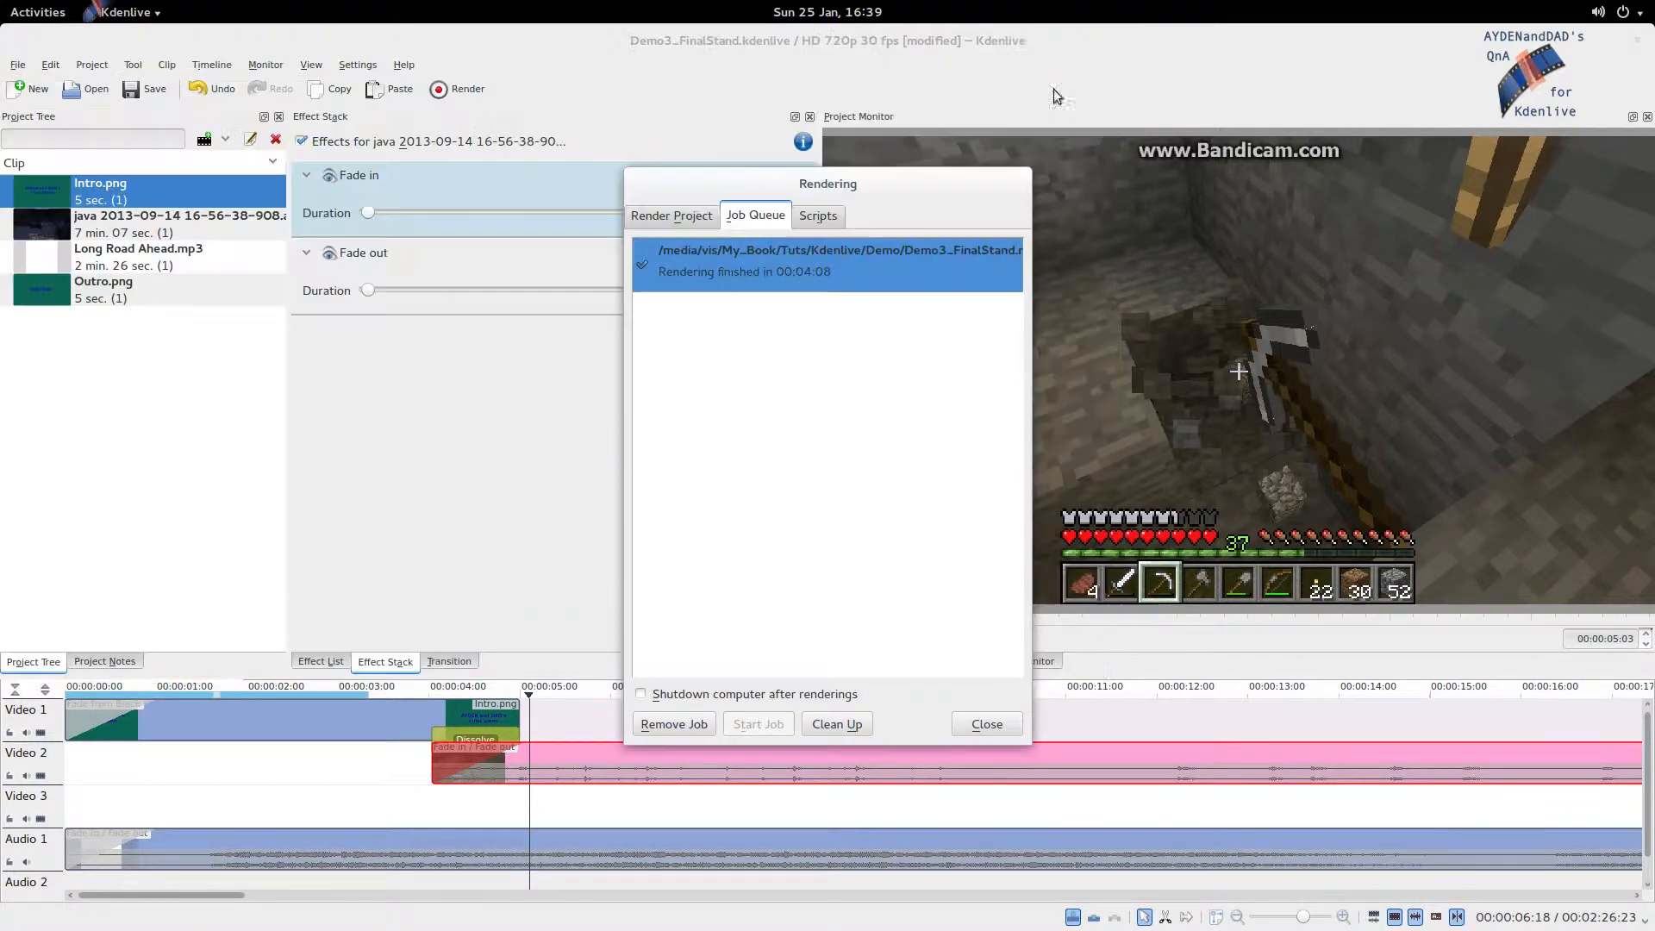